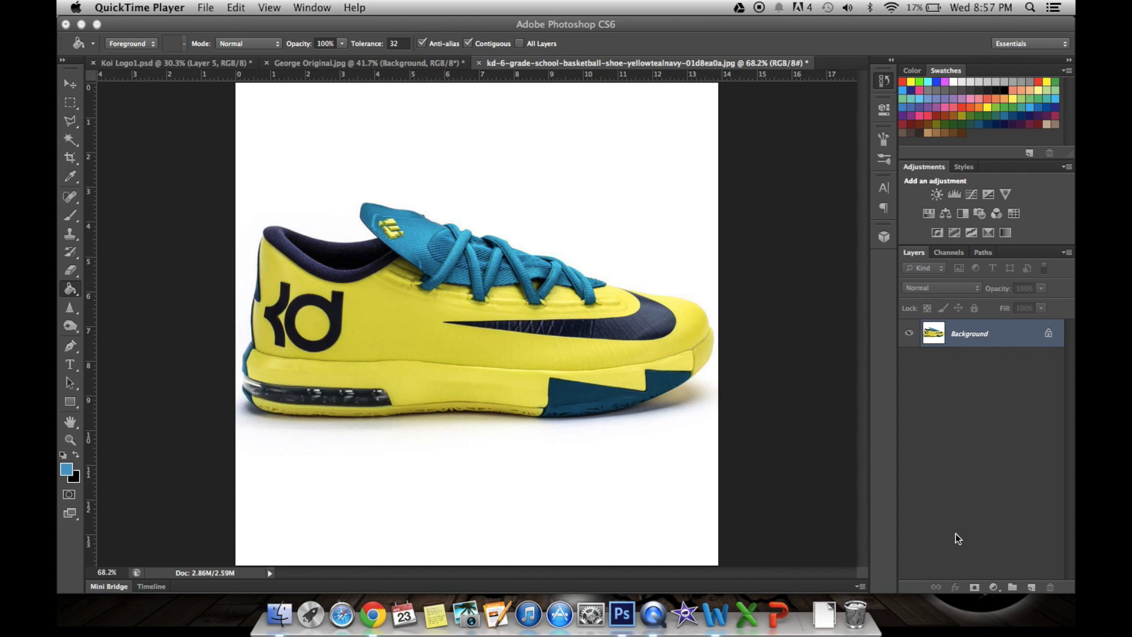
# - Bring Photoshop forward with the KD shoe photo and its History panel showing
pyautogui.click(1029, 587)
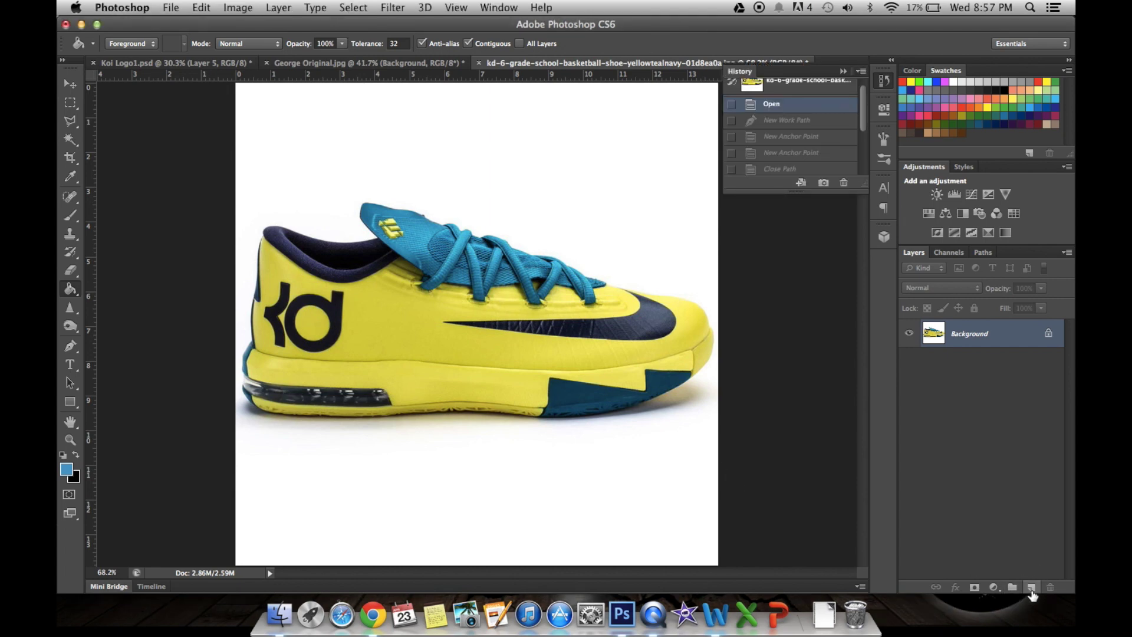
# - Add an empty Layer 1 above Background and zoom to 400% on the teal heel panel
pyautogui.click(1030, 587)
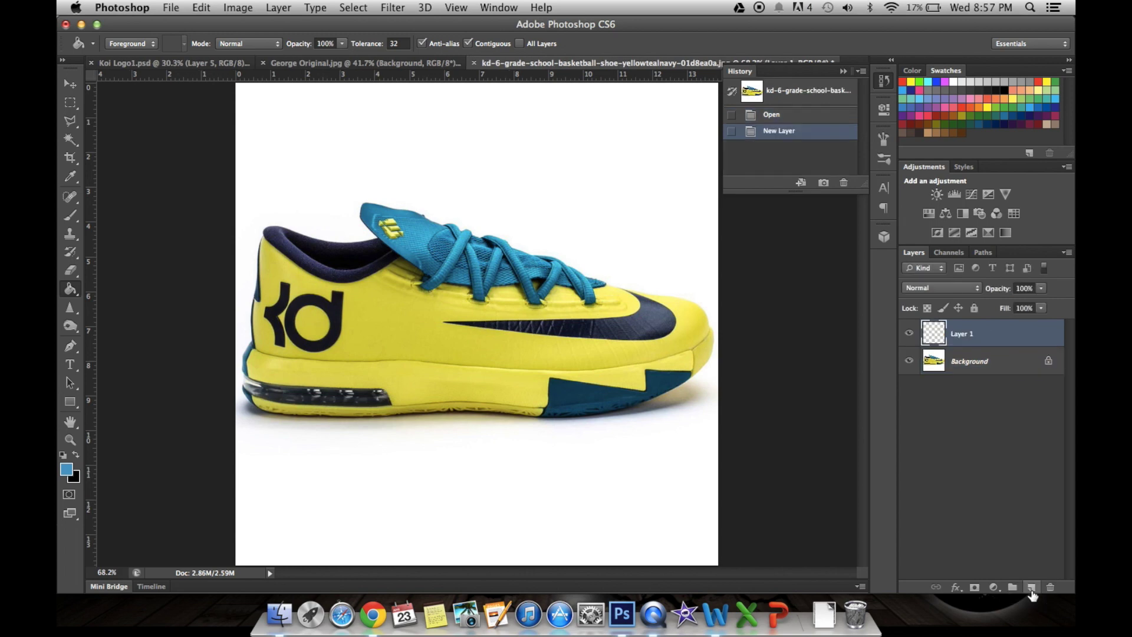
pyautogui.click(71, 347)
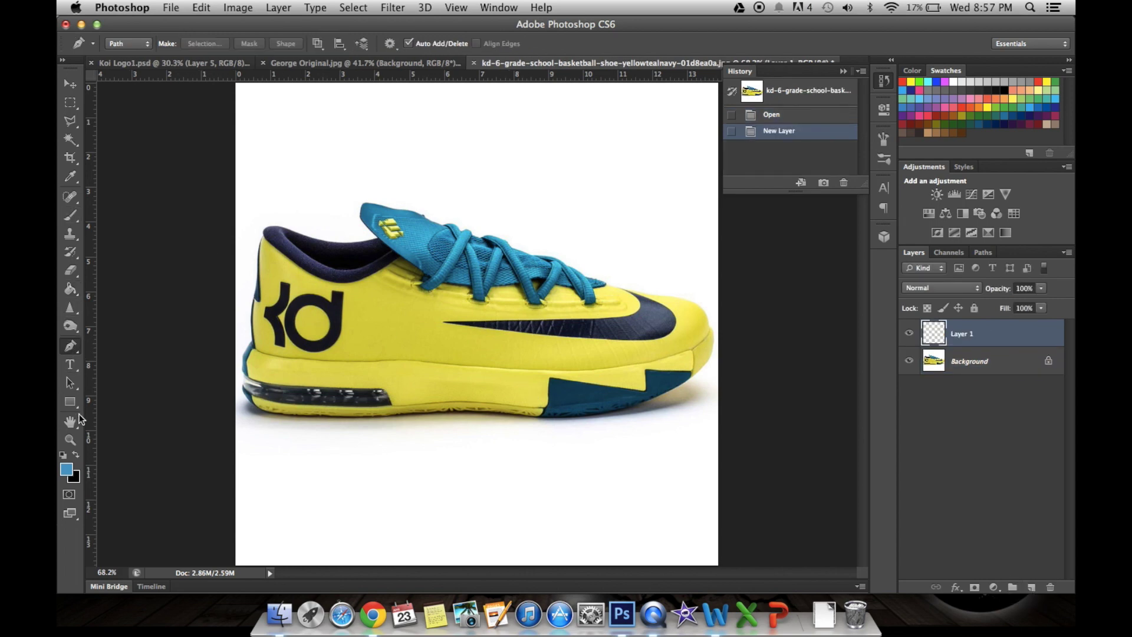
pyautogui.click(70, 439)
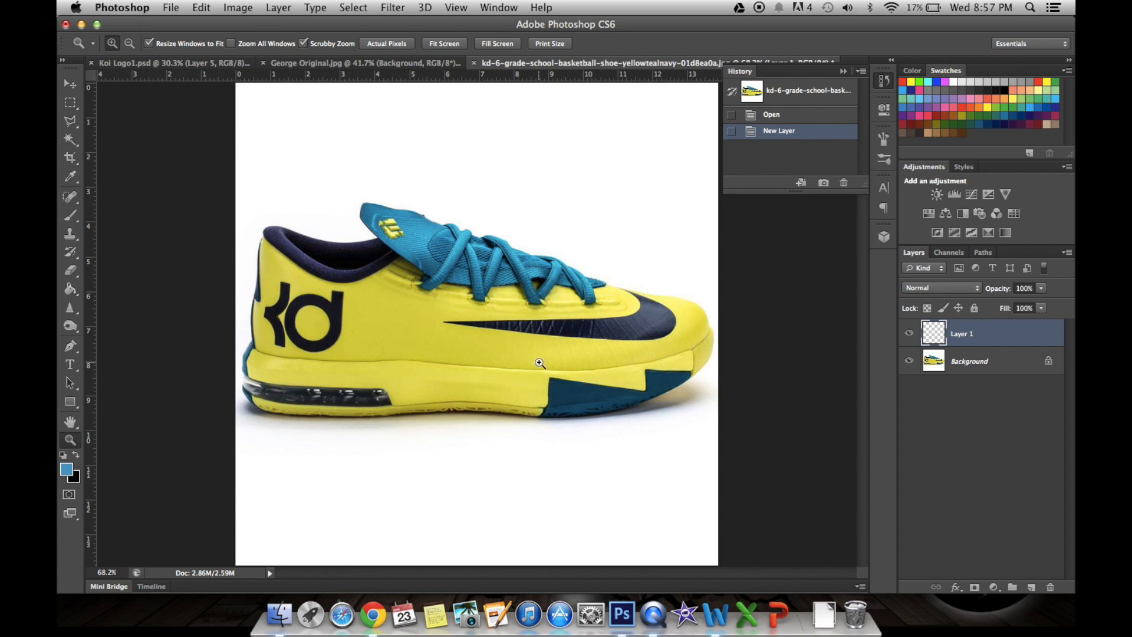
pyautogui.moveTo(552, 389); pyautogui.dragTo(550, 387)
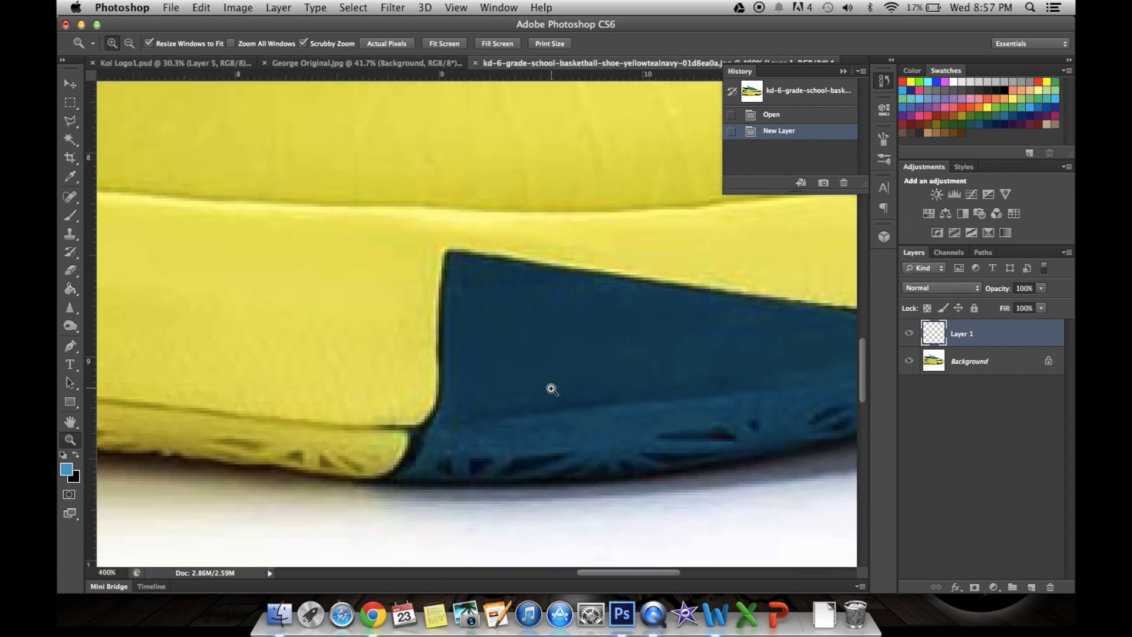
pyautogui.click(76, 348)
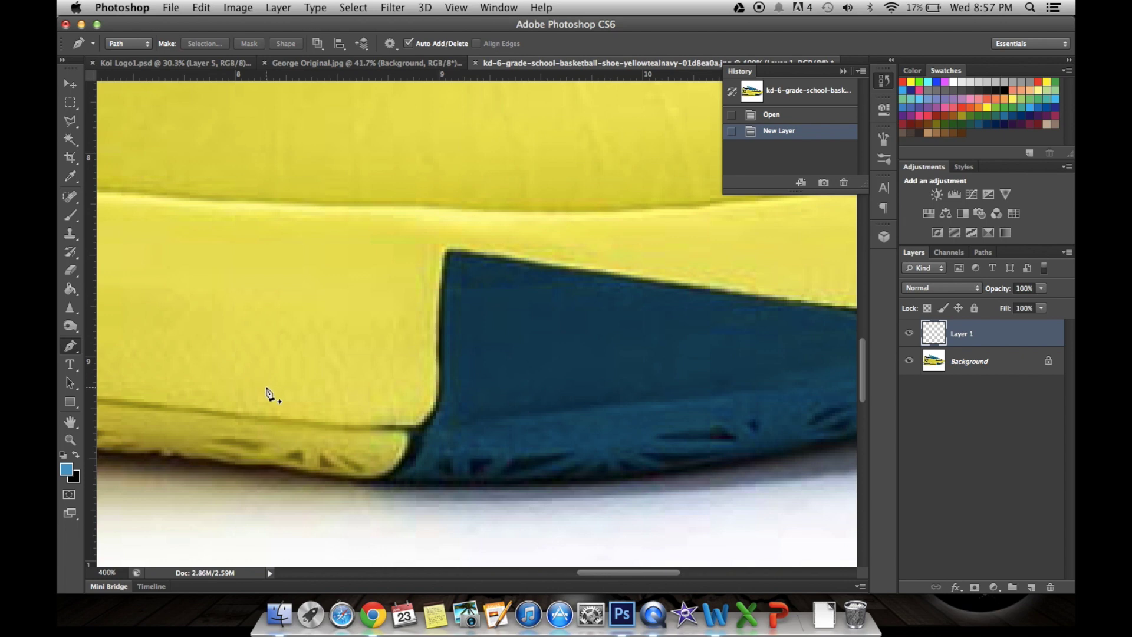
# - Start the path where the yellow sole meets teal and trace up the left edge to the top corner
pyautogui.click(416, 438)
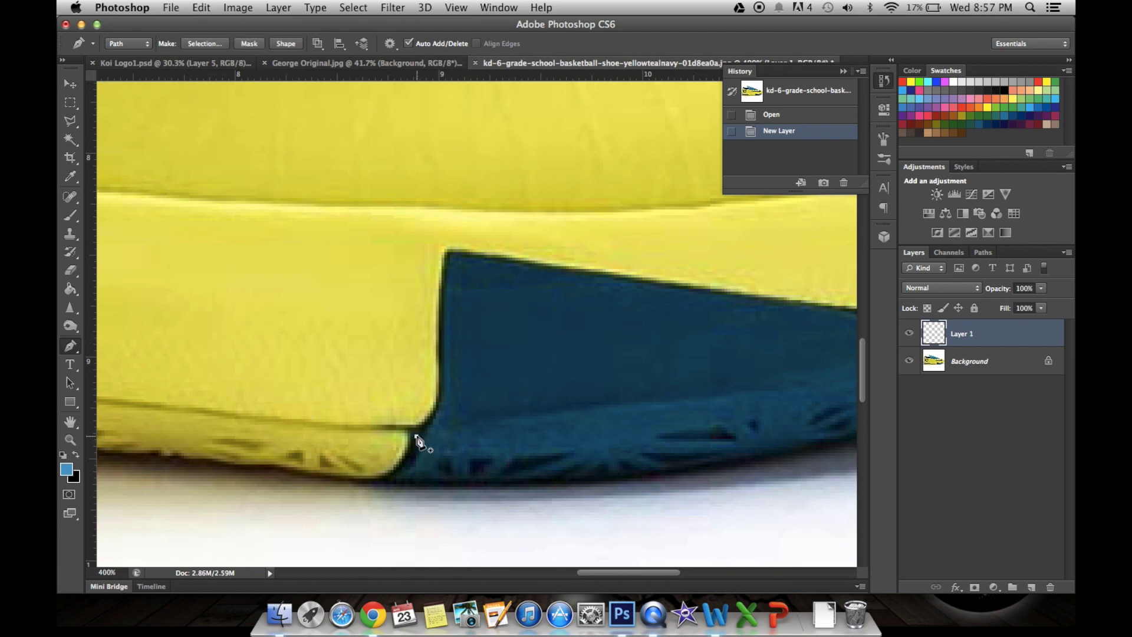
pyautogui.click(430, 421)
pyautogui.click(439, 406)
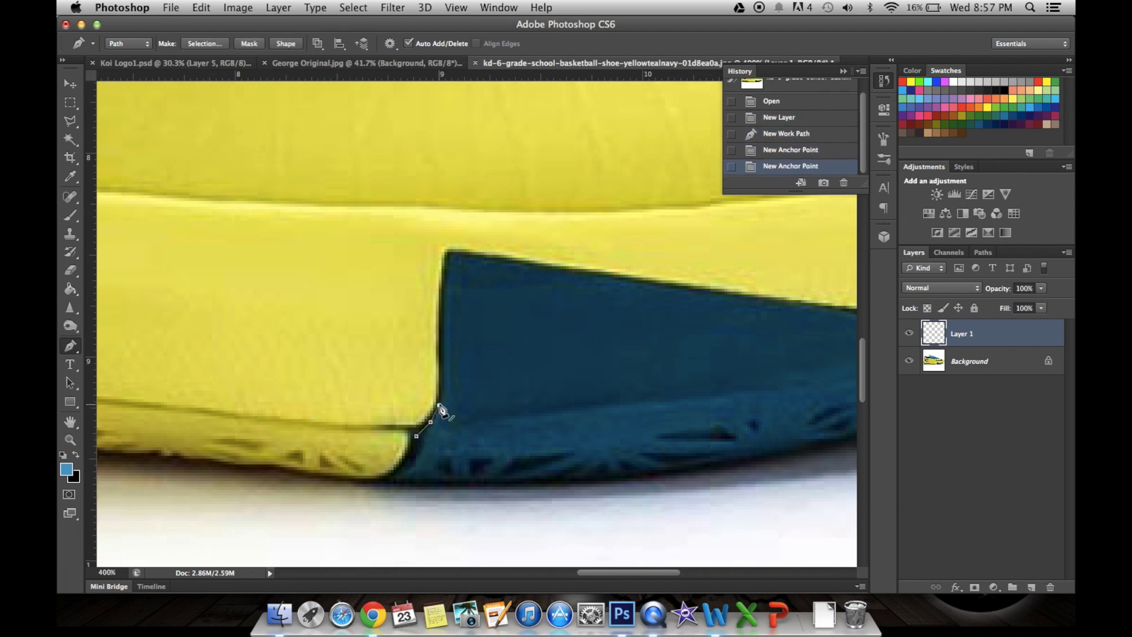
pyautogui.click(440, 385)
pyautogui.click(441, 334)
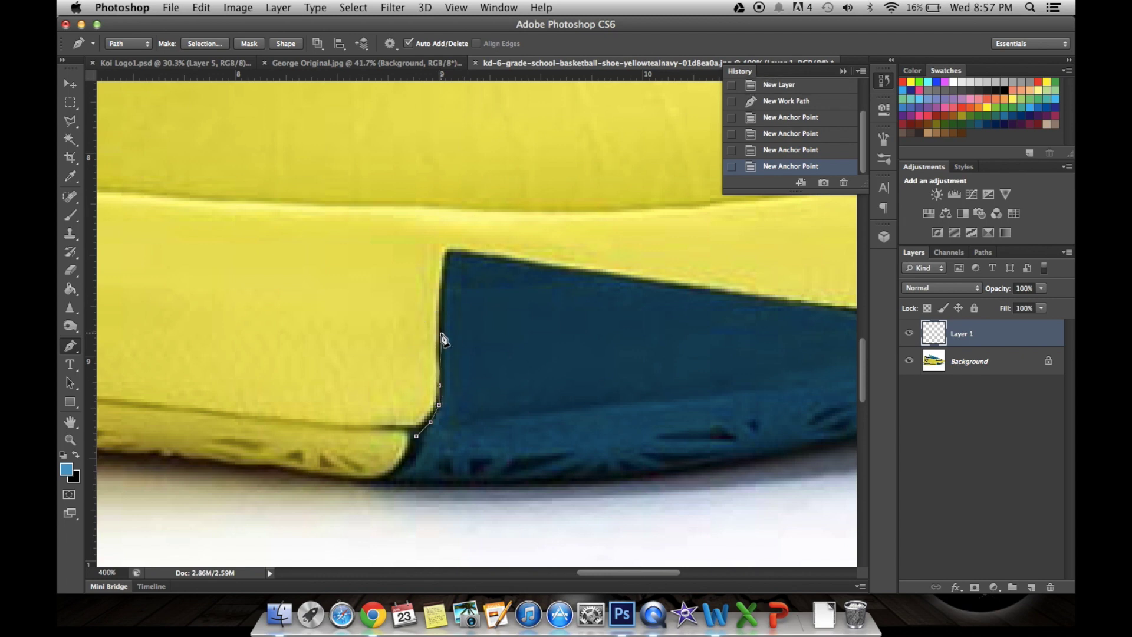
pyautogui.click(442, 287)
pyautogui.click(446, 256)
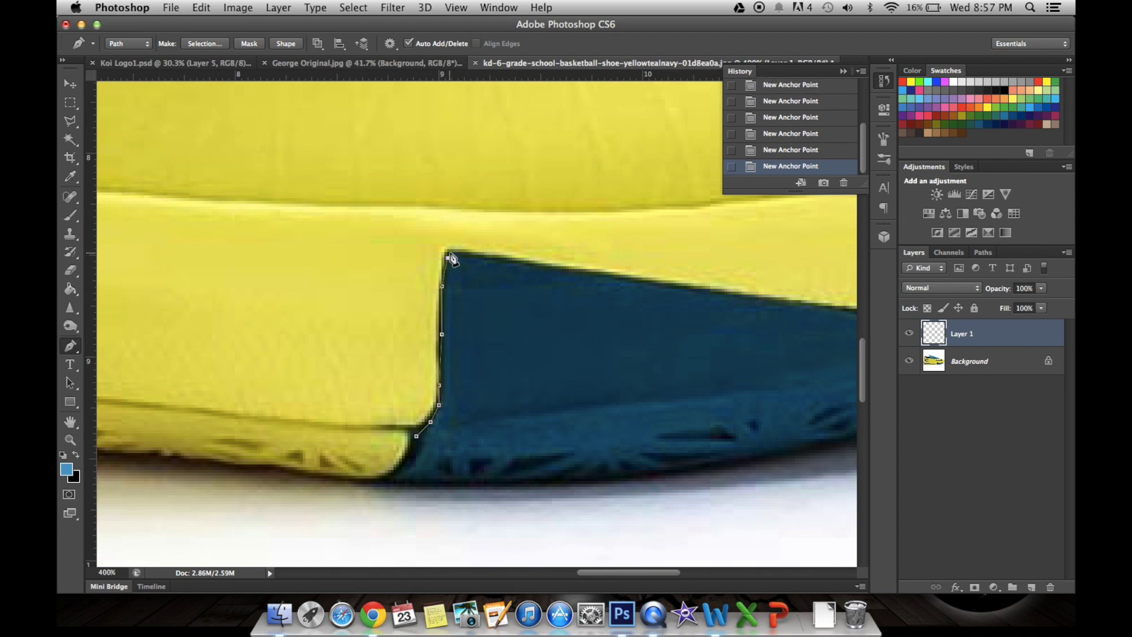
# - Place anchors along the teal panel's top edge toward the notch
pyautogui.click(501, 263)
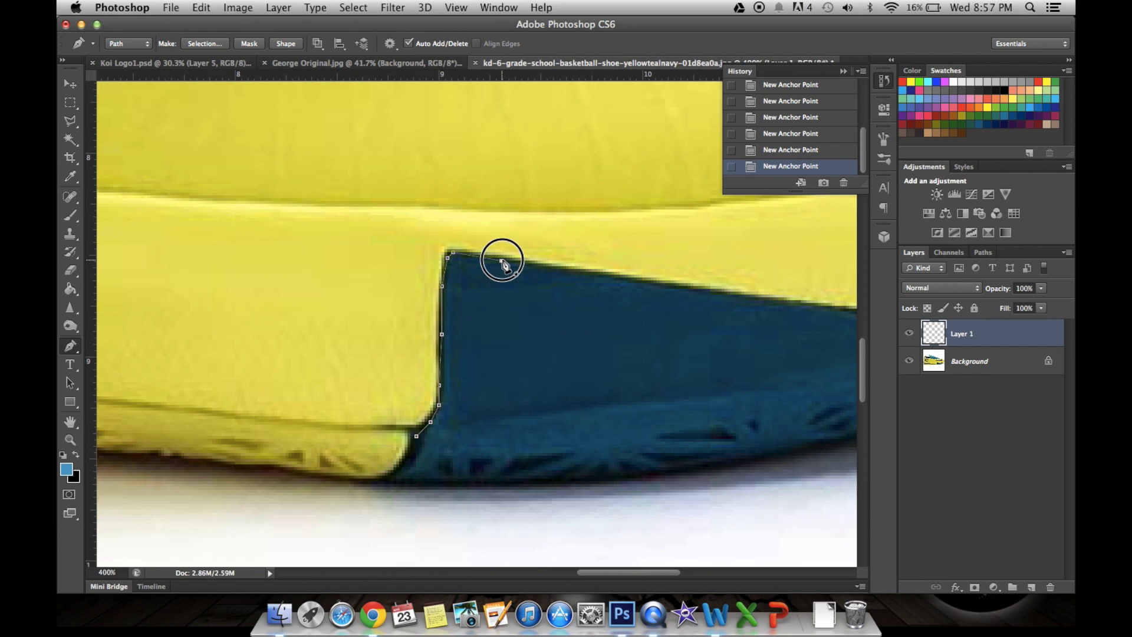
pyautogui.click(570, 270)
pyautogui.hscroll(3, 571, 272)
pyautogui.hscroll(3, 554, 262)
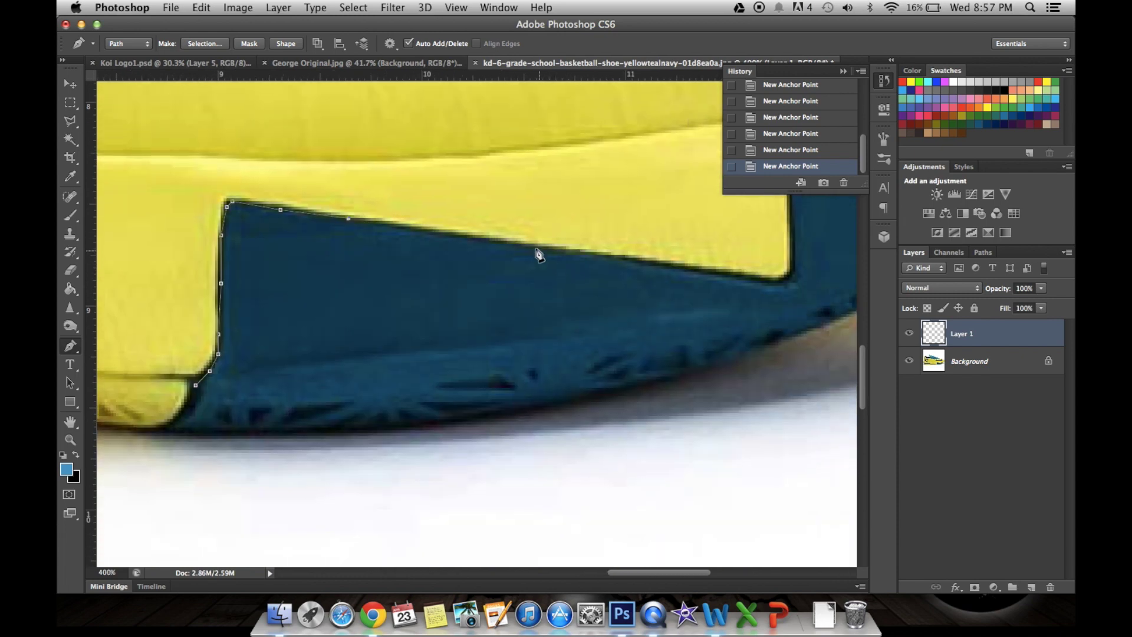
pyautogui.click(532, 246)
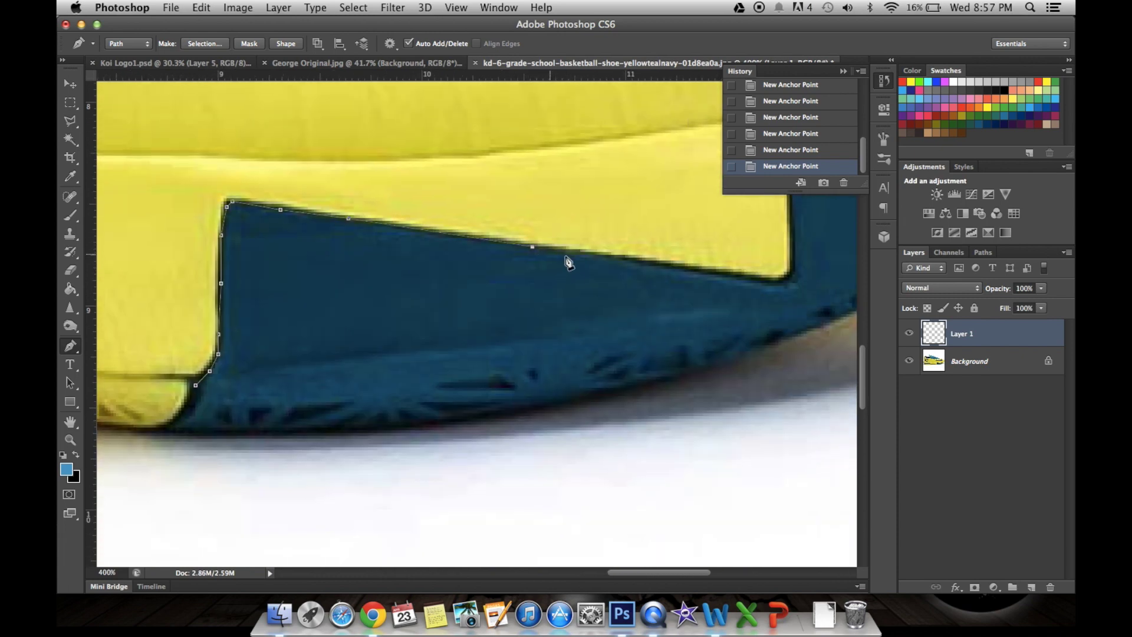
pyautogui.click(620, 258)
pyautogui.click(702, 272)
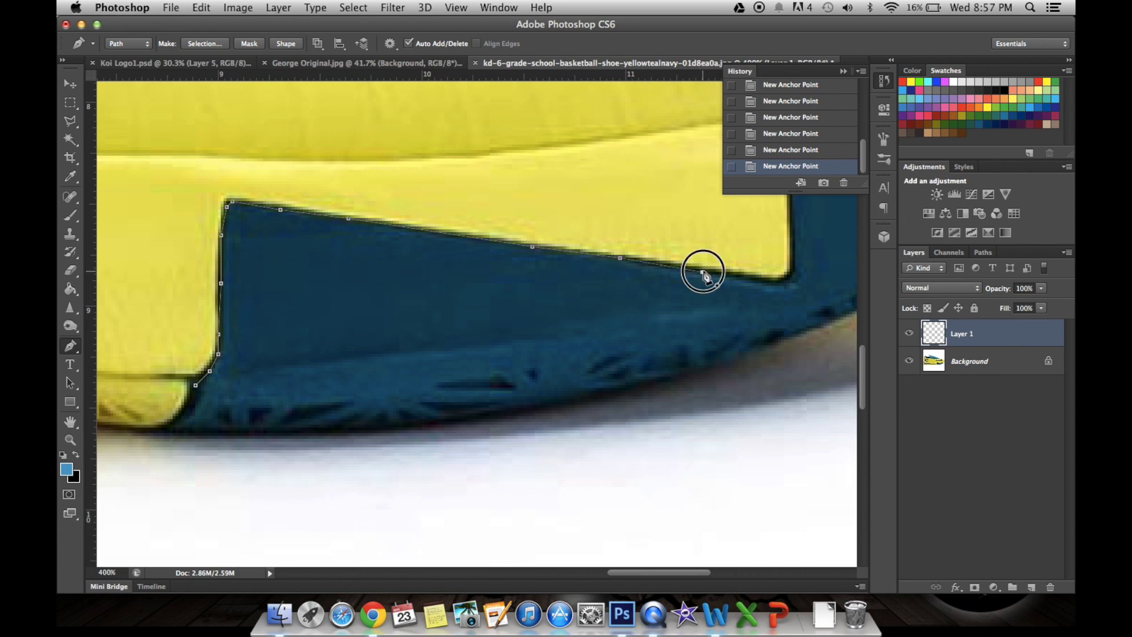
pyautogui.click(775, 283)
# - Curve the path around the stepped notch, re-placing the misplaced top-corner anchor
pyautogui.click(785, 279)
pyautogui.moveTo(787, 281); pyautogui.dragTo(797, 274)
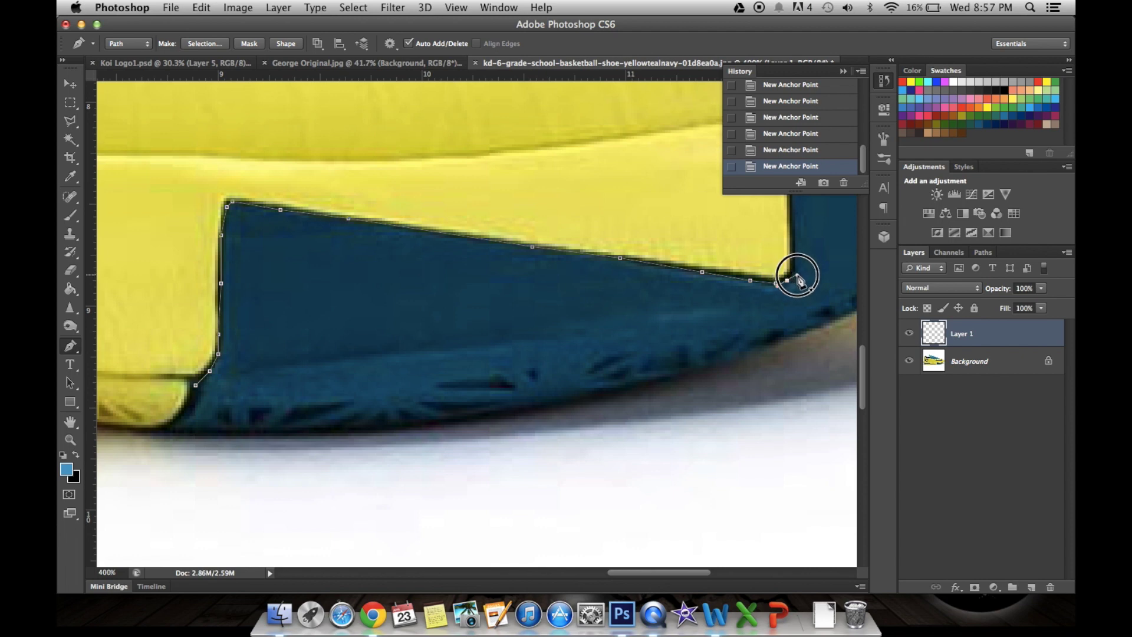
pyautogui.click(792, 263)
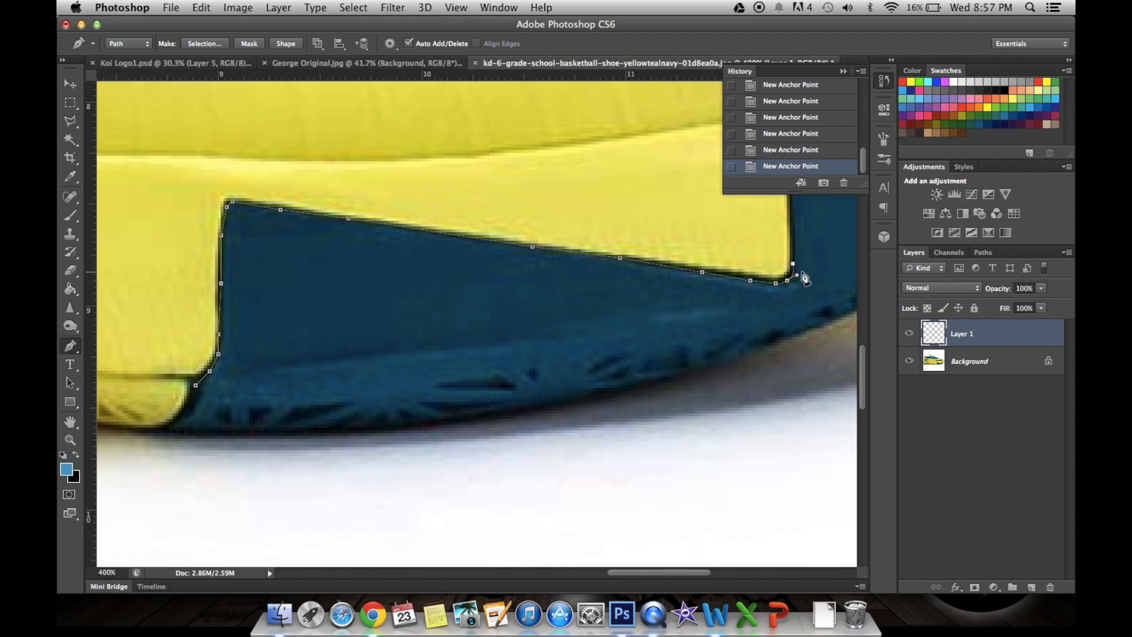
pyautogui.scroll(3, 803, 270)
pyautogui.hscroll(2, 802, 270)
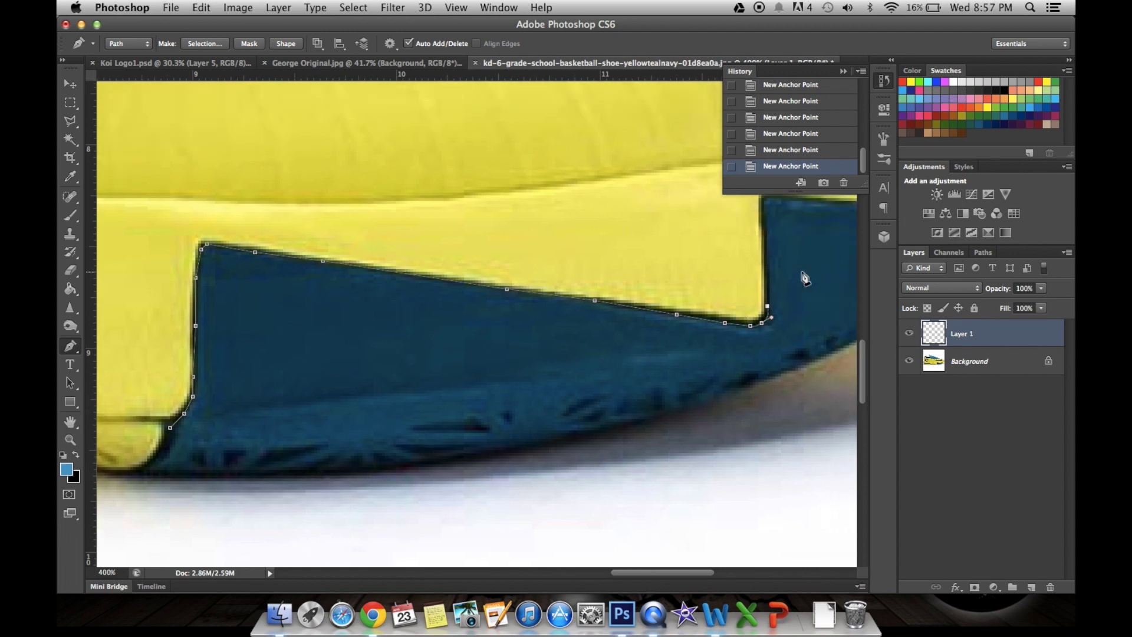
pyautogui.click(765, 269)
pyautogui.scroll(5, 764, 213)
pyautogui.hscroll(5, 765, 213)
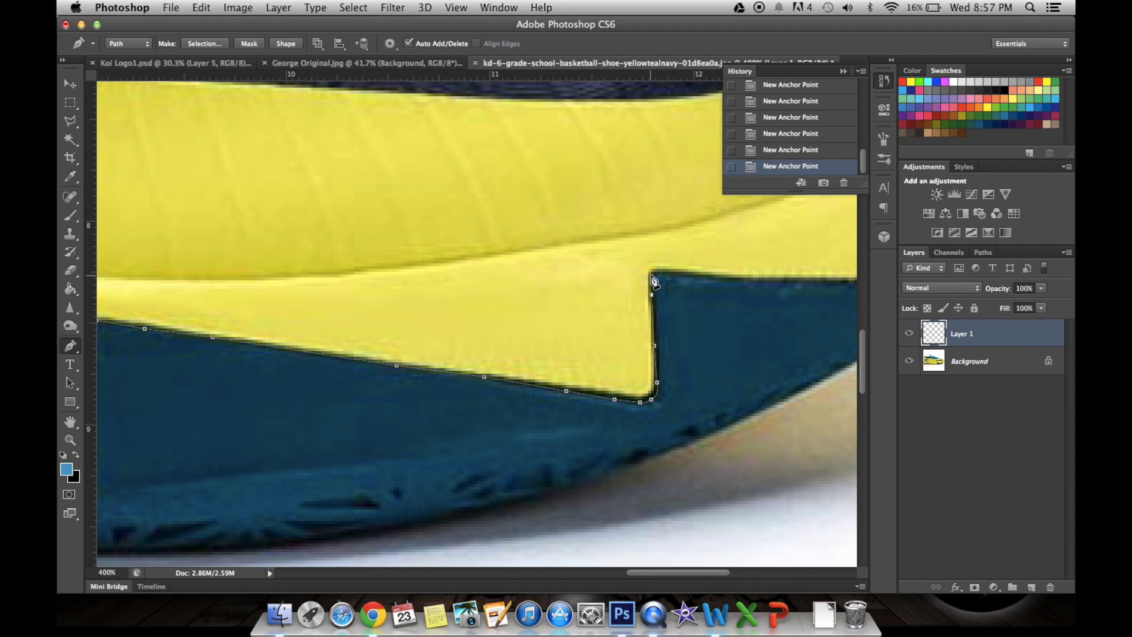
pyautogui.moveTo(651, 276); pyautogui.dragTo(666, 272)
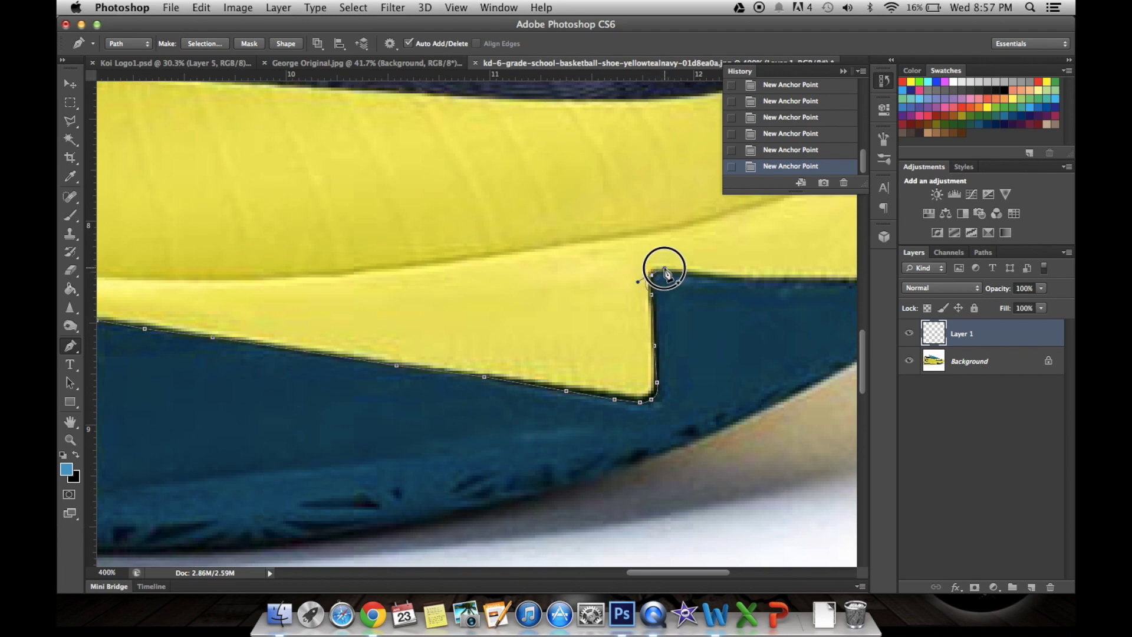
pyautogui.press('super+z')
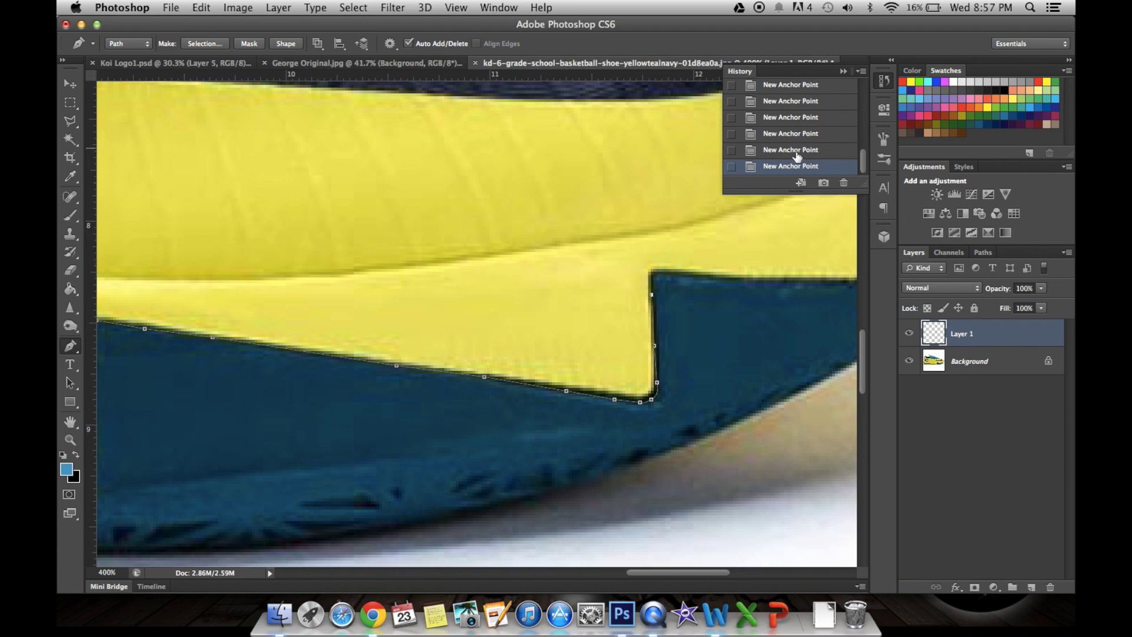
pyautogui.click(795, 151)
pyautogui.click(652, 275)
# - Step back one anchor and continue the path along the upper edge past the notch
pyautogui.hscroll(2, 703, 291)
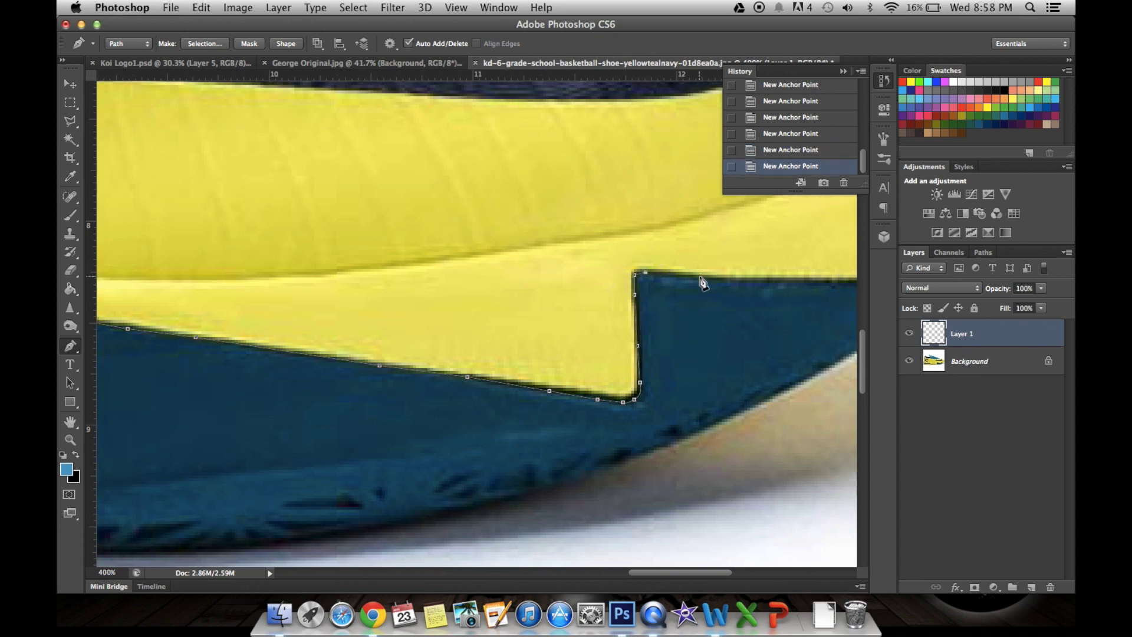
pyautogui.hscroll(8, 703, 283)
pyautogui.scroll(-3, 703, 283)
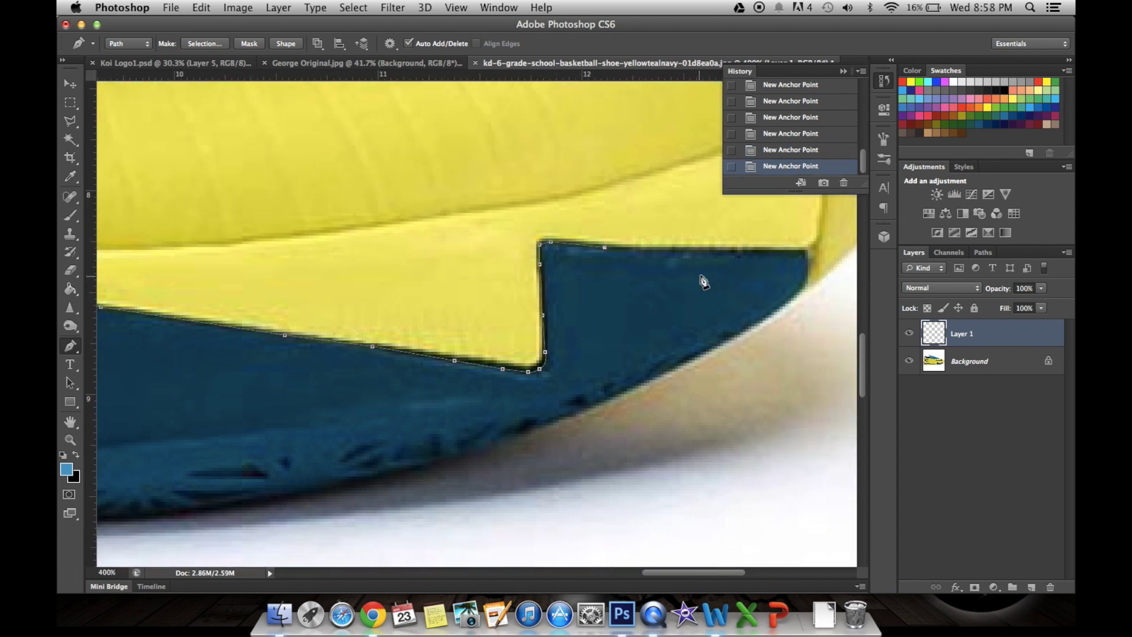
pyautogui.click(789, 150)
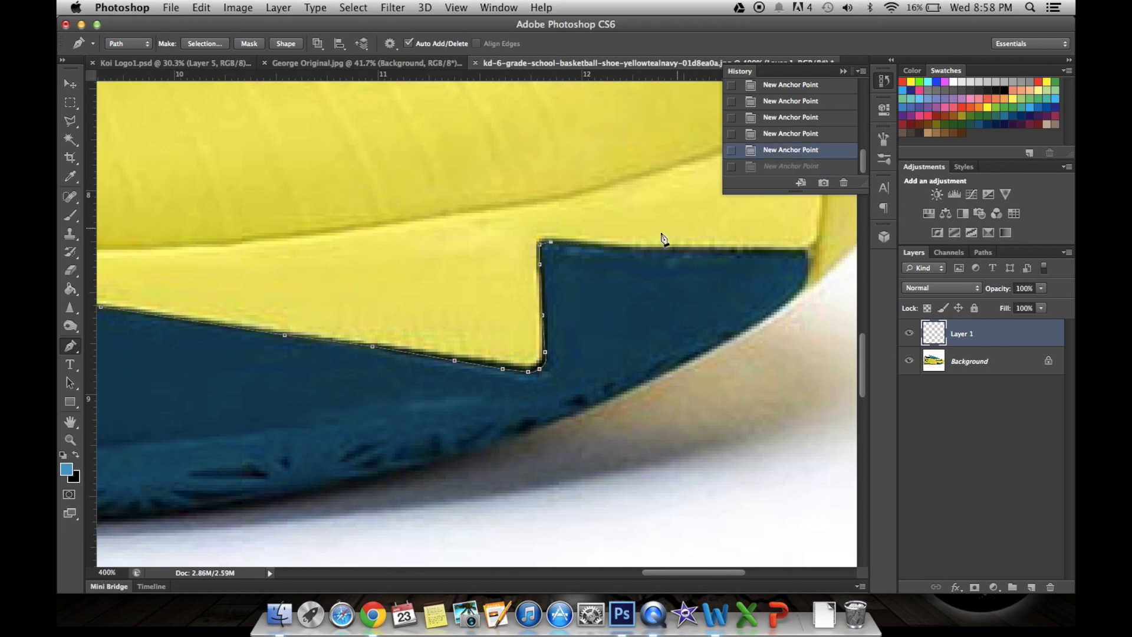
pyautogui.click(613, 247)
pyautogui.click(673, 250)
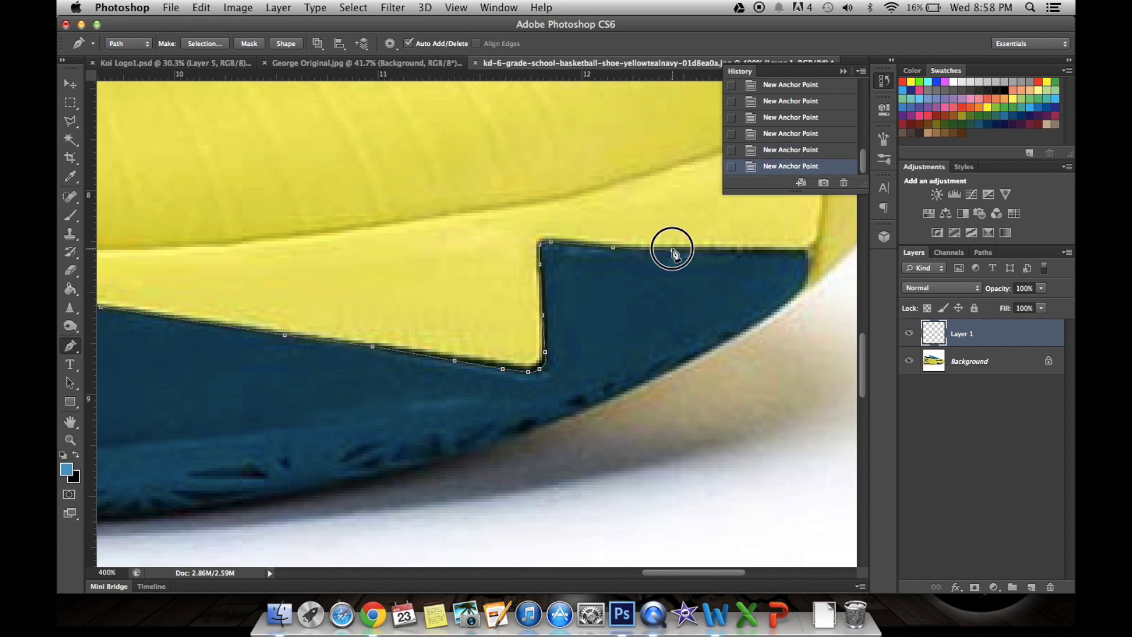
# - Confirm a 3 px, 100% hardness brush and make black the foreground colour
pyautogui.click(72, 220)
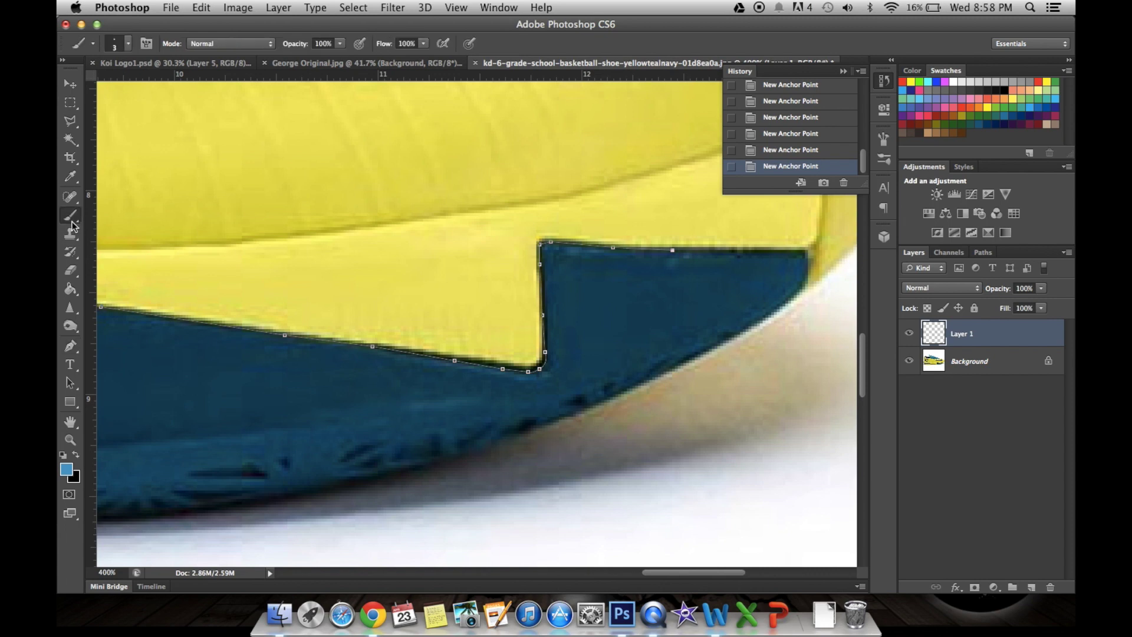
pyautogui.click(128, 44)
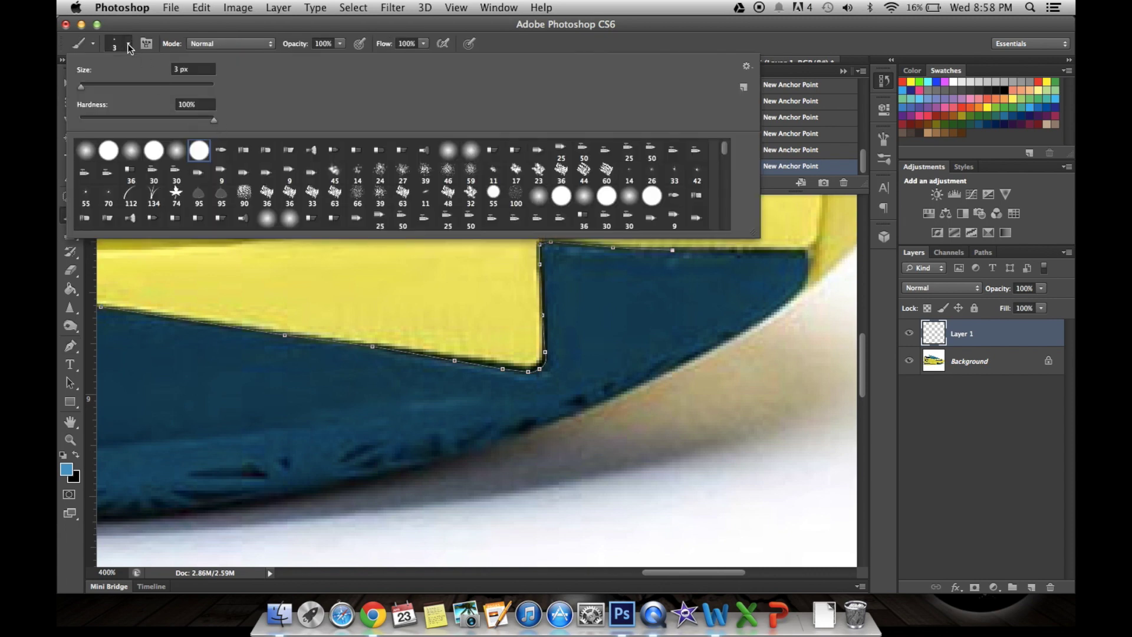
pyautogui.click(127, 44)
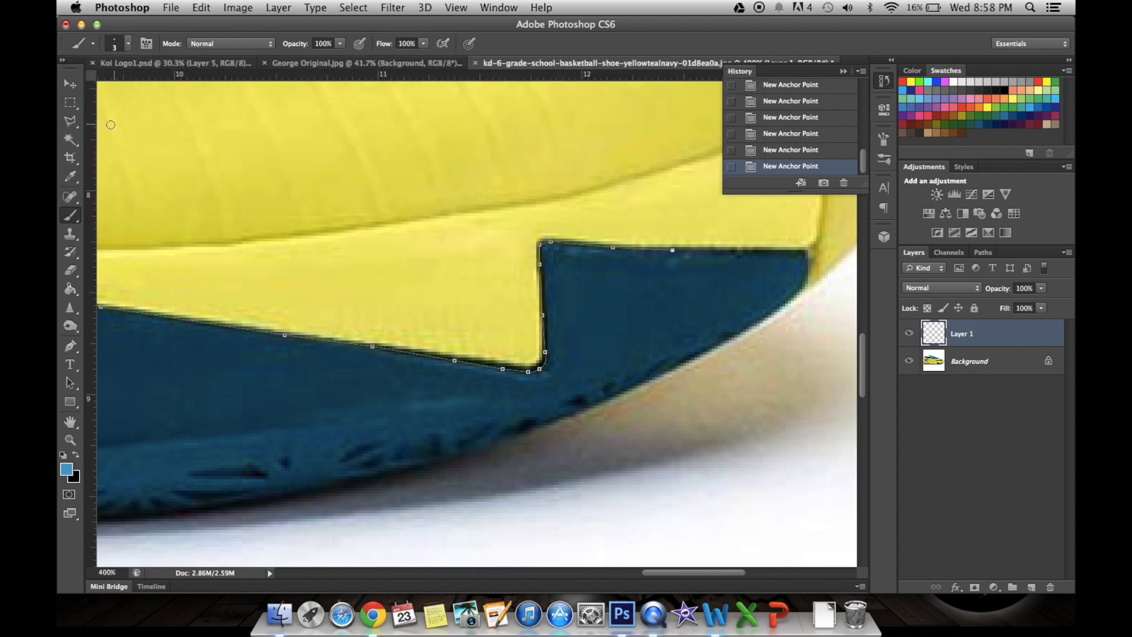
pyautogui.click(78, 456)
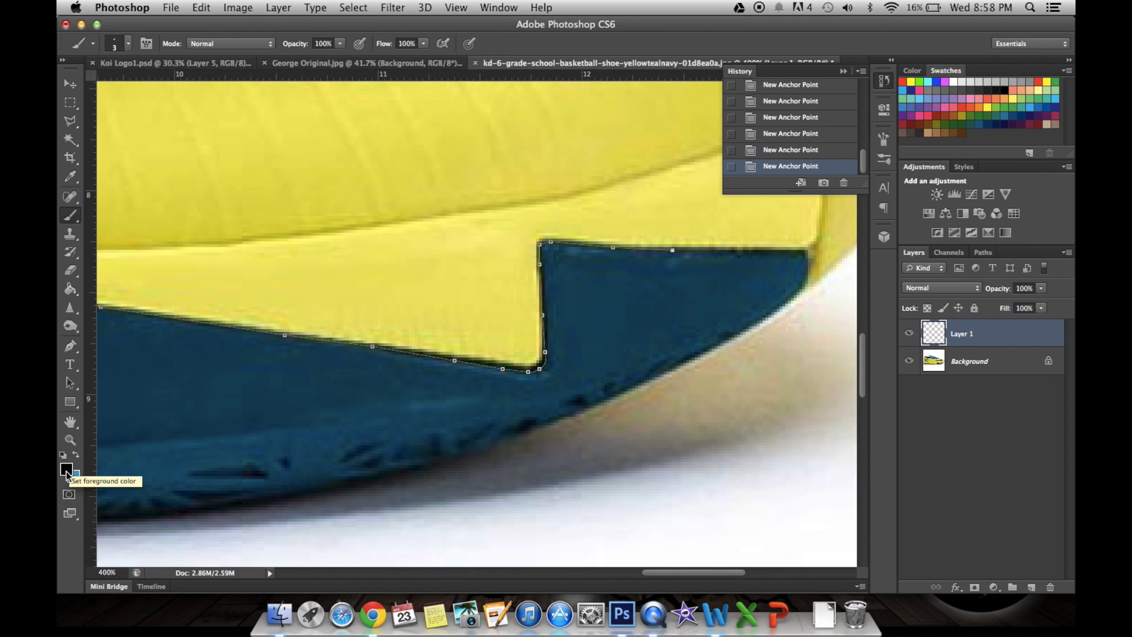
pyautogui.click(70, 346)
# - Trace the top edge to the top-right corner and down the lower-right curve, fixing one misplaced anchor
pyautogui.click(697, 253)
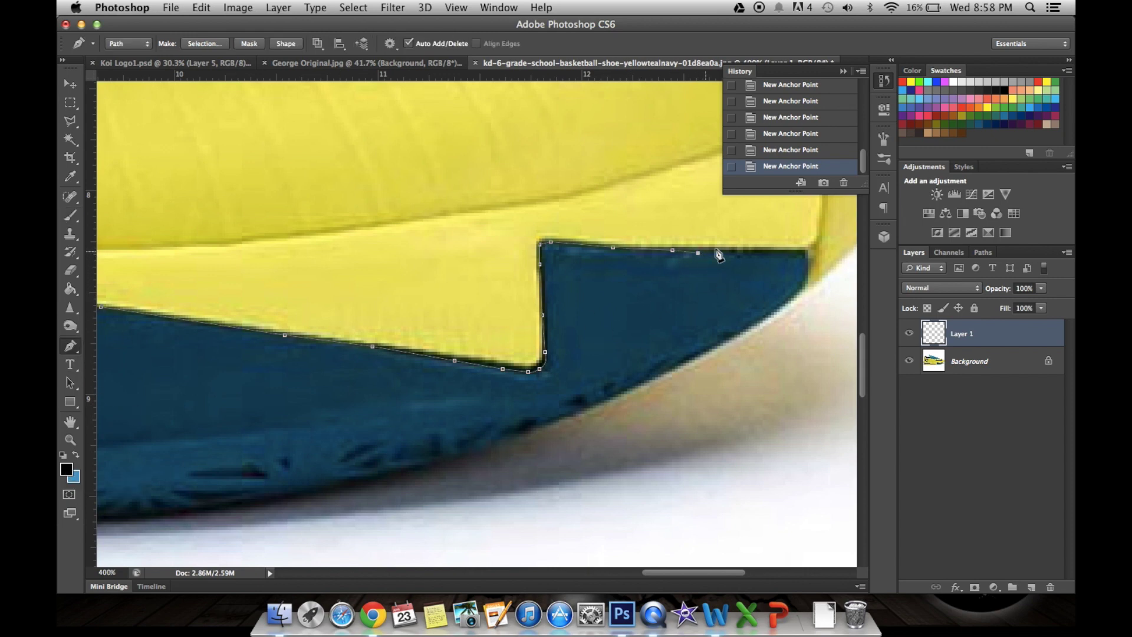
pyautogui.click(749, 250)
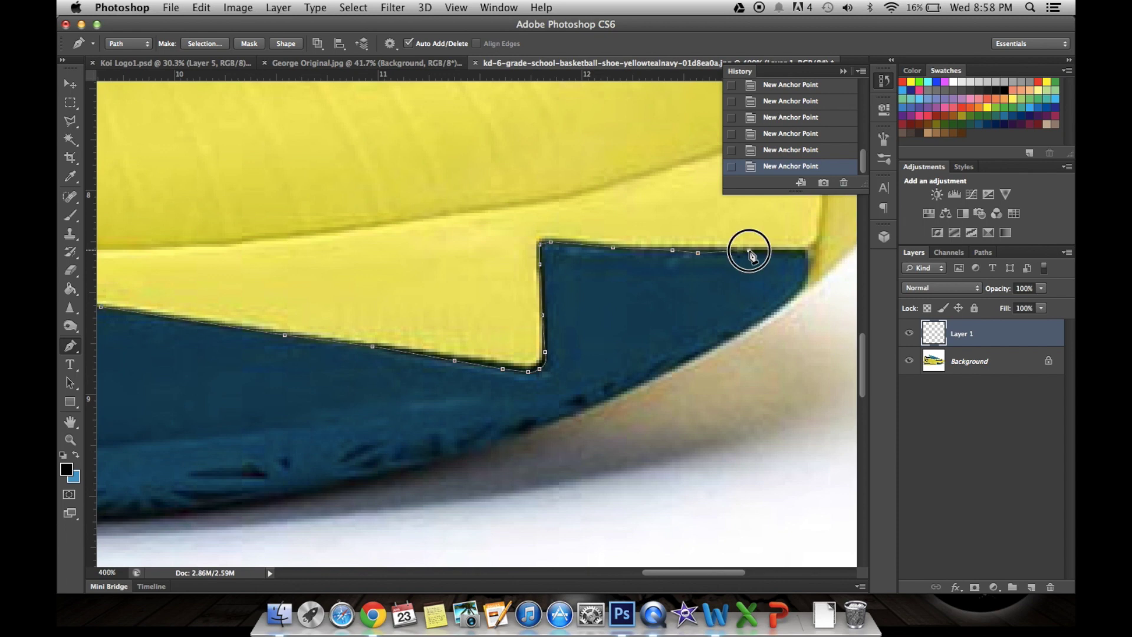
pyautogui.click(805, 254)
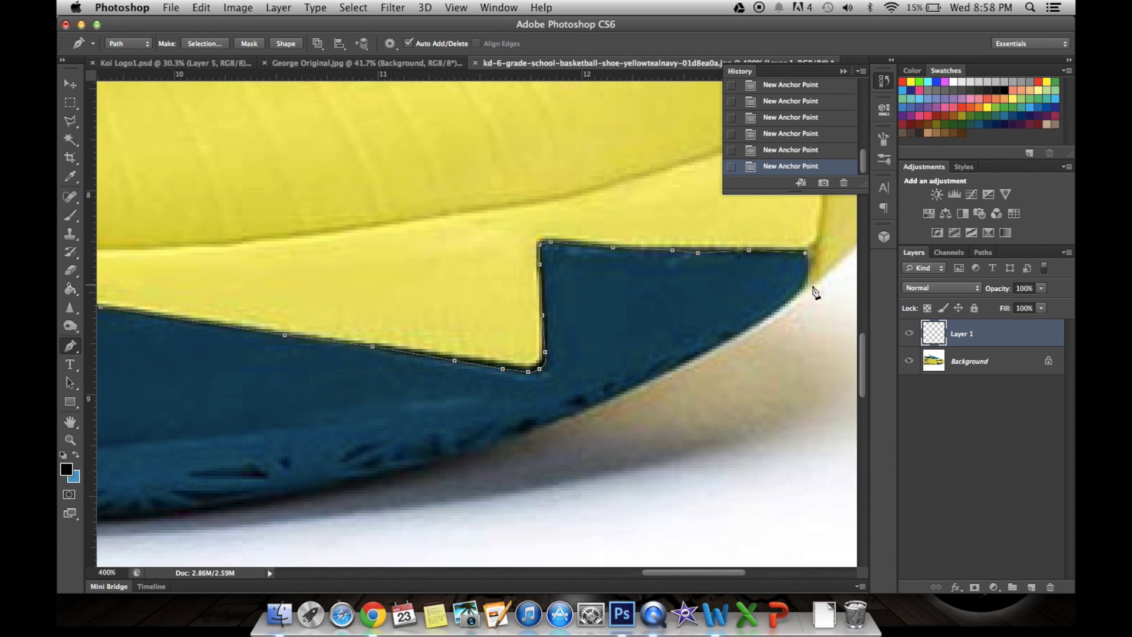
pyautogui.click(774, 312)
pyautogui.click(720, 343)
pyautogui.press('super+z')
pyautogui.click(714, 338)
# - Trace the lower edge leftward and close the path at its starting anchor
pyautogui.click(639, 367)
pyautogui.click(543, 394)
pyautogui.hscroll(-2, 543, 398)
pyautogui.hscroll(-2, 544, 399)
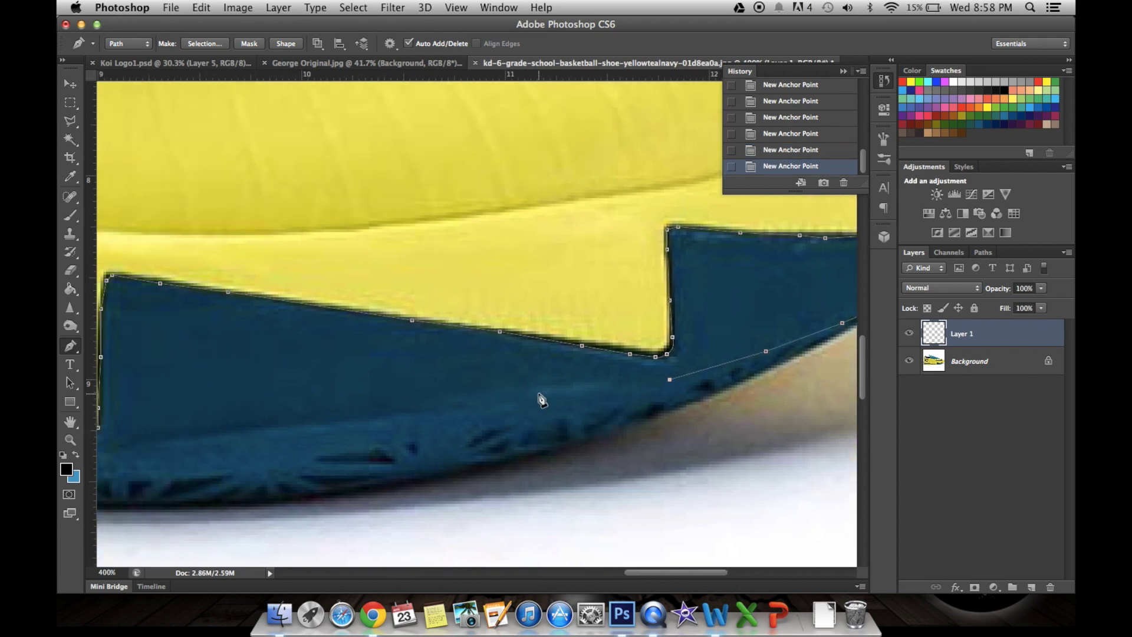
pyautogui.click(539, 394)
pyautogui.click(452, 408)
pyautogui.hscroll(-3, 450, 410)
pyautogui.click(471, 424)
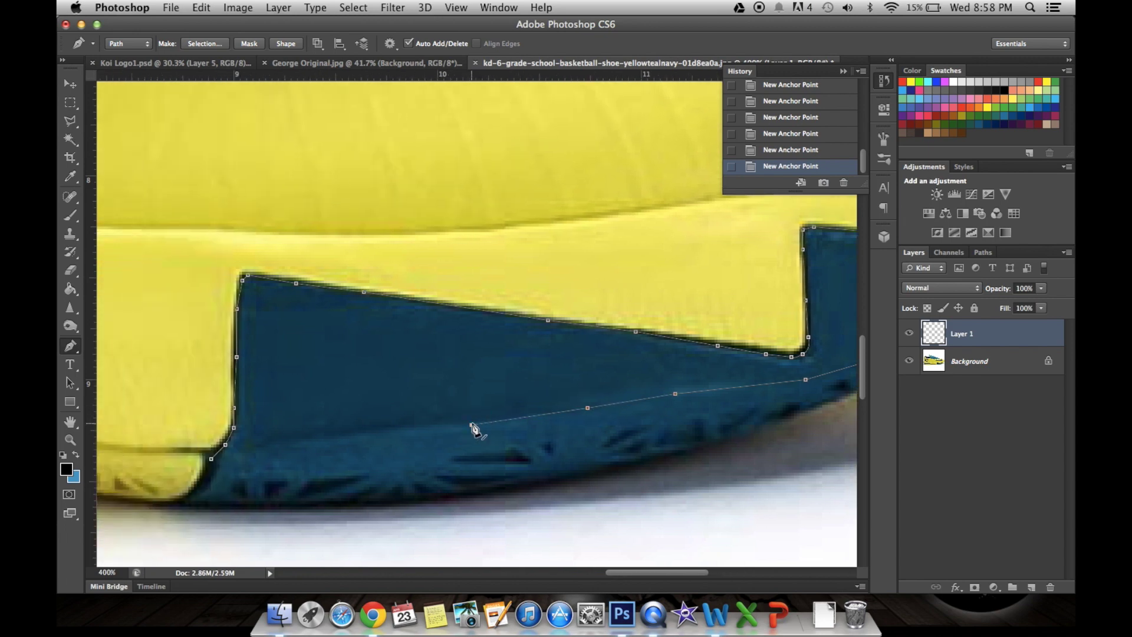
pyautogui.click(395, 430)
pyautogui.click(311, 439)
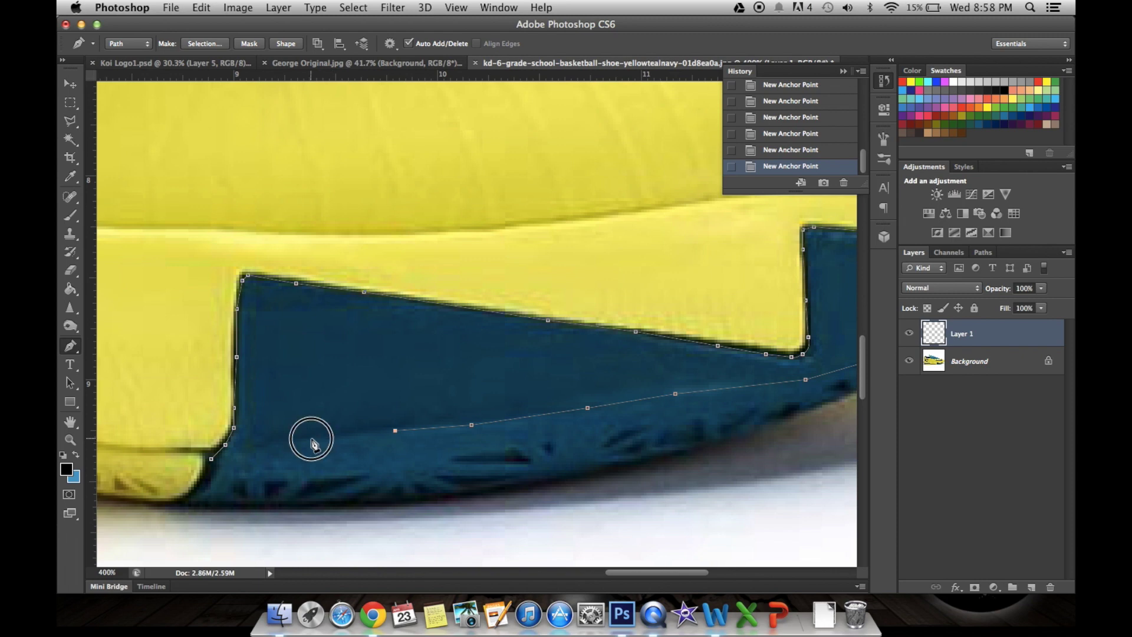
pyautogui.click(261, 445)
pyautogui.click(236, 449)
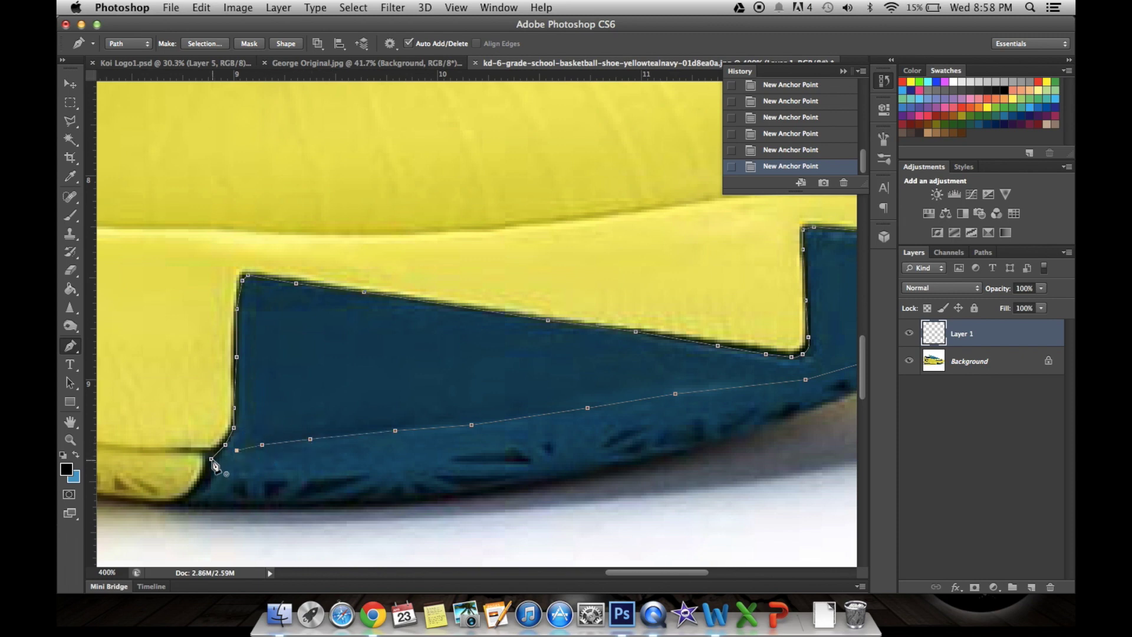
pyautogui.click(211, 458)
pyautogui.rightClick(470, 376)
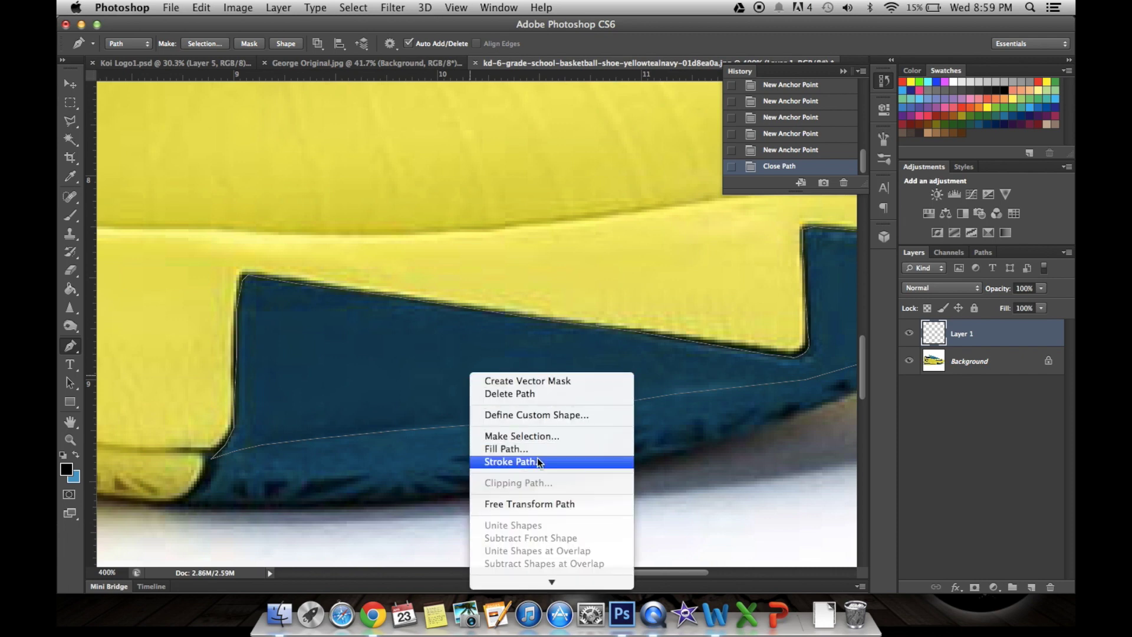
# - Stroke the path in black using the Brush tool with Simulate Pressure ticked
pyautogui.click(510, 462)
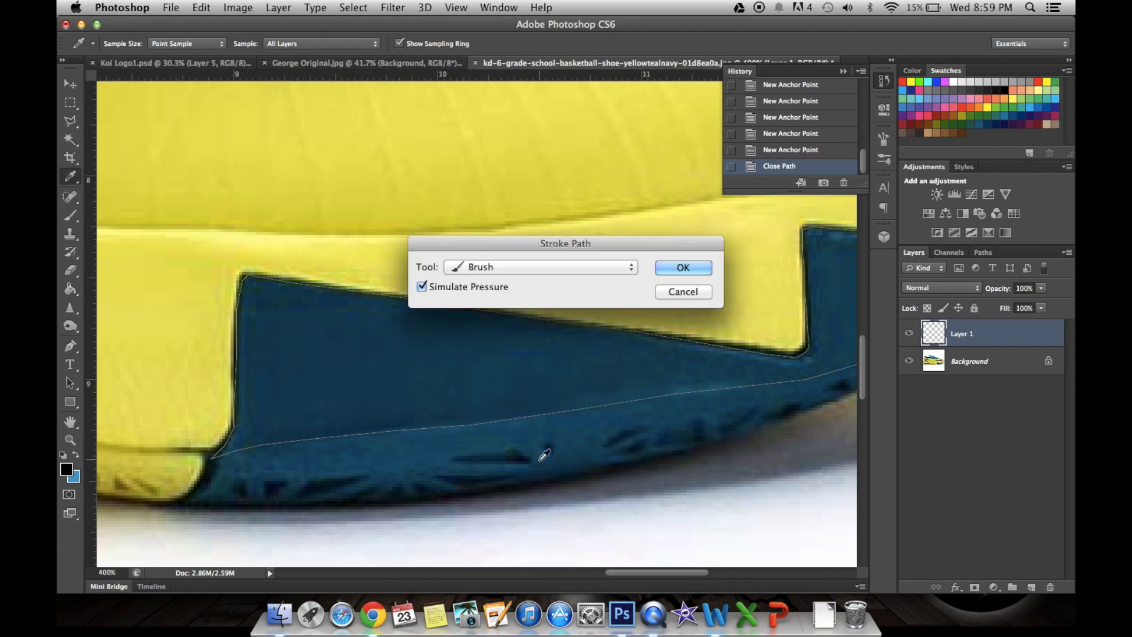
pyautogui.click(475, 266)
pyautogui.click(475, 266)
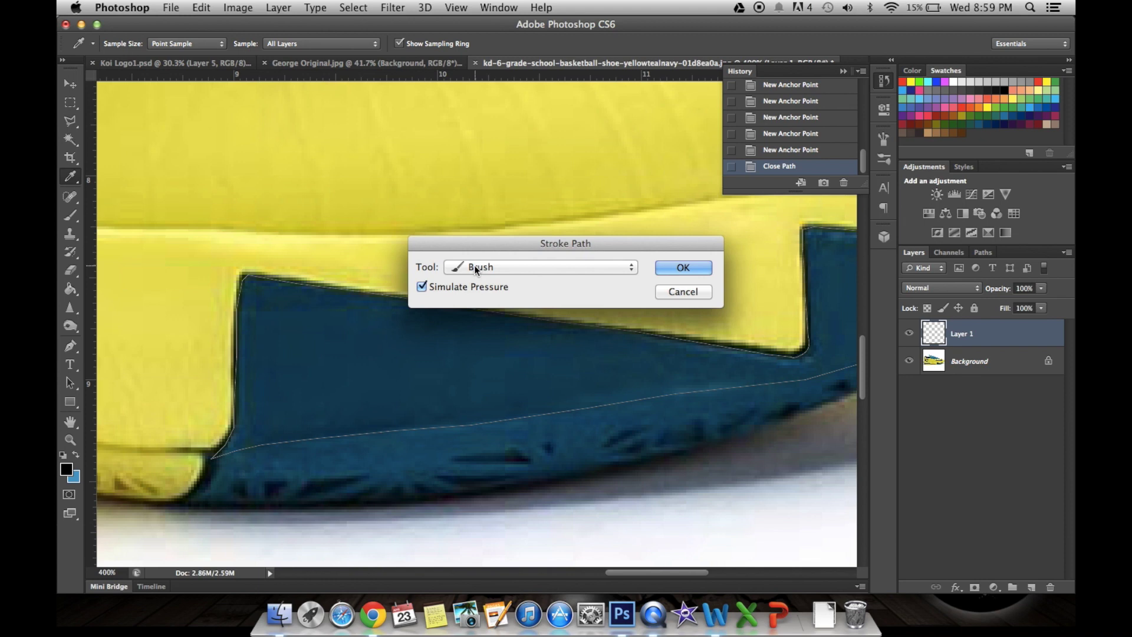
pyautogui.click(420, 285)
pyautogui.click(683, 267)
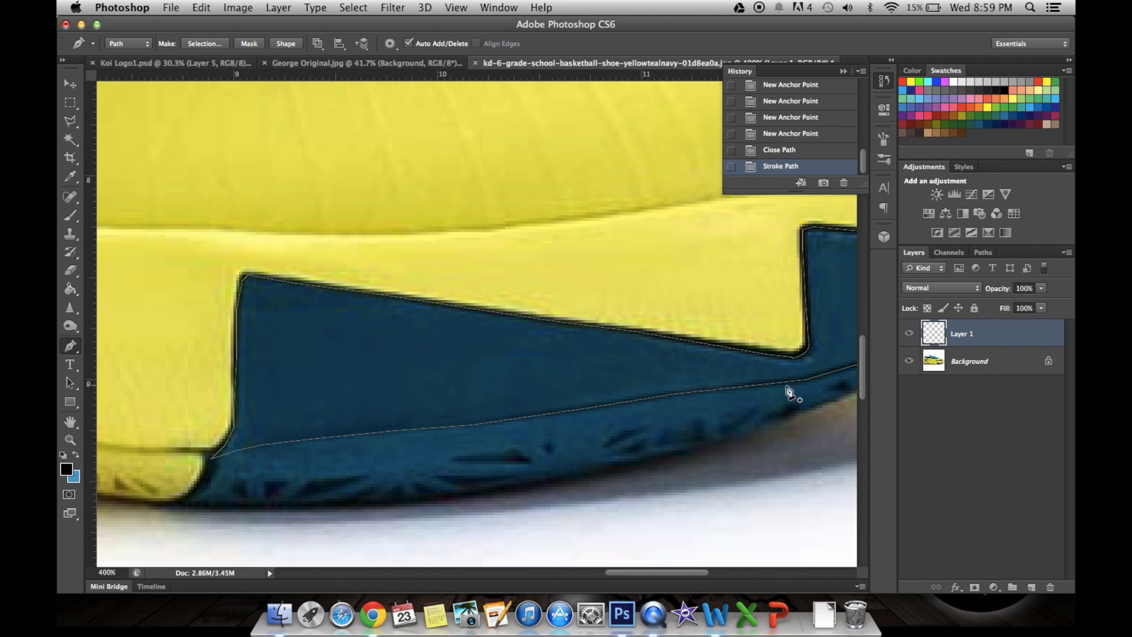
pyautogui.rightClick(379, 394)
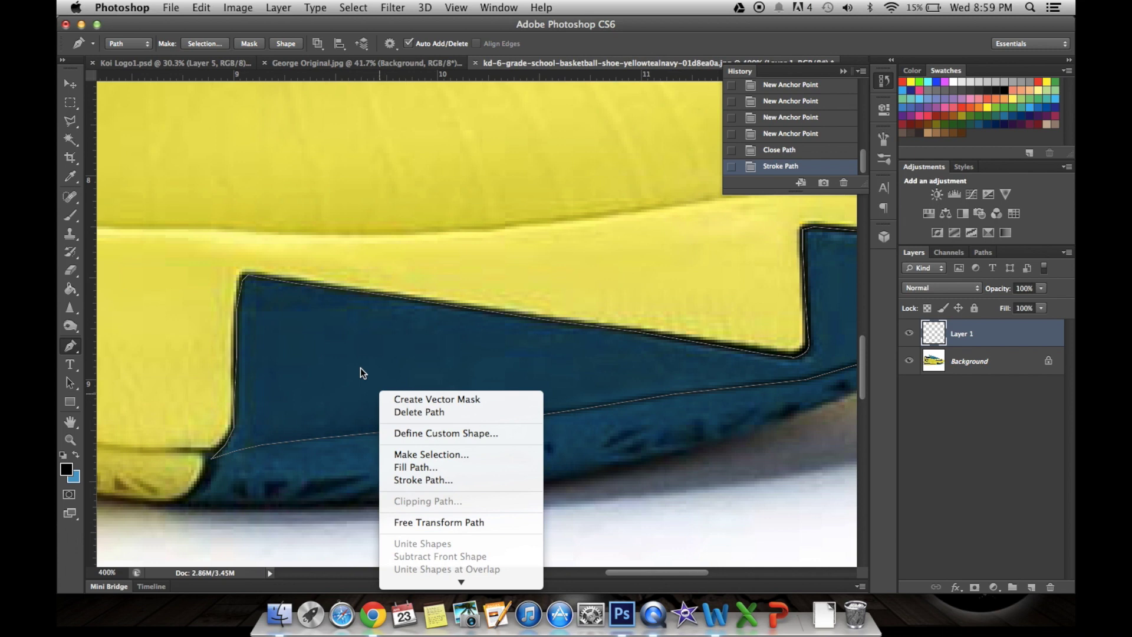
# - Delete the work path and hide the Background layer to inspect the black outline on transparency
pyautogui.click(448, 412)
pyautogui.hscroll(10, 452, 422)
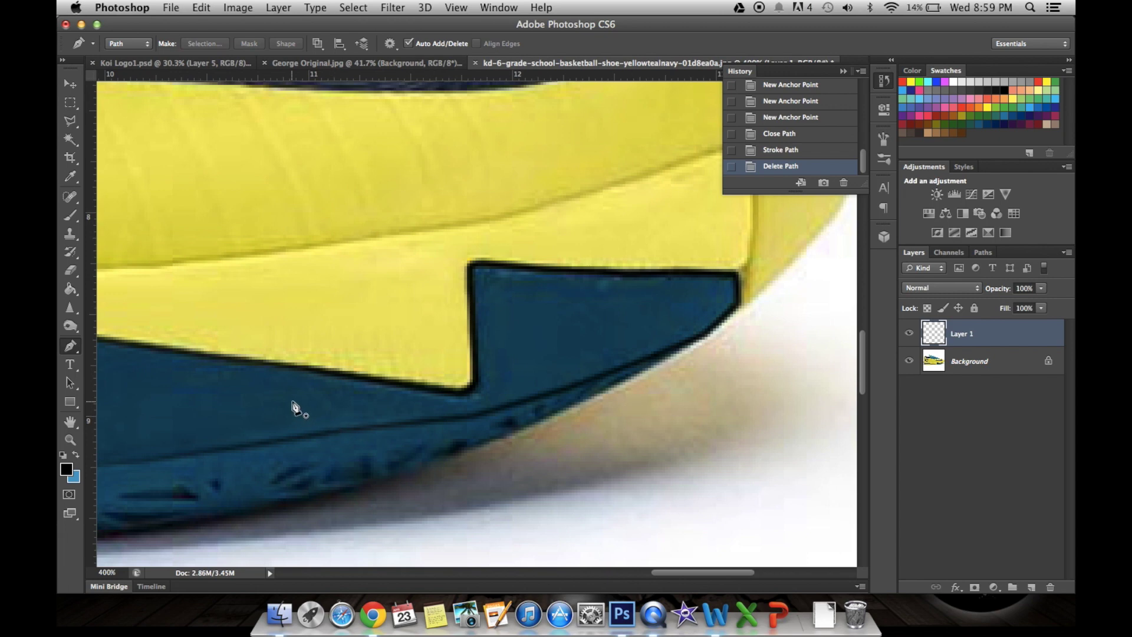
pyautogui.click(912, 363)
pyautogui.hscroll(-10, 538, 329)
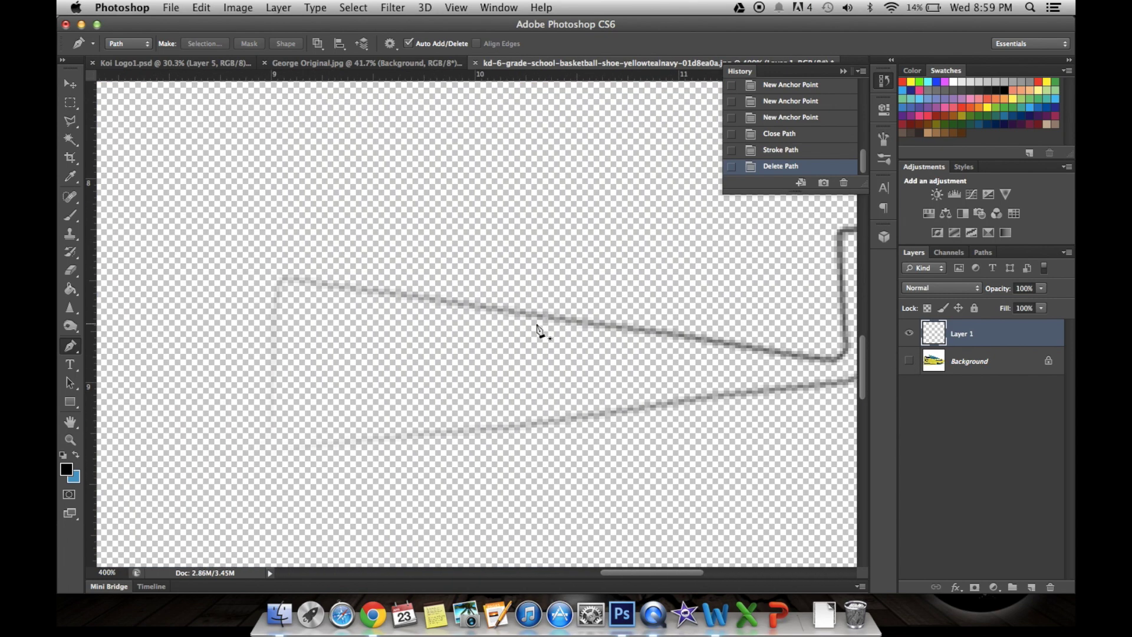
pyautogui.hscroll(12, 538, 328)
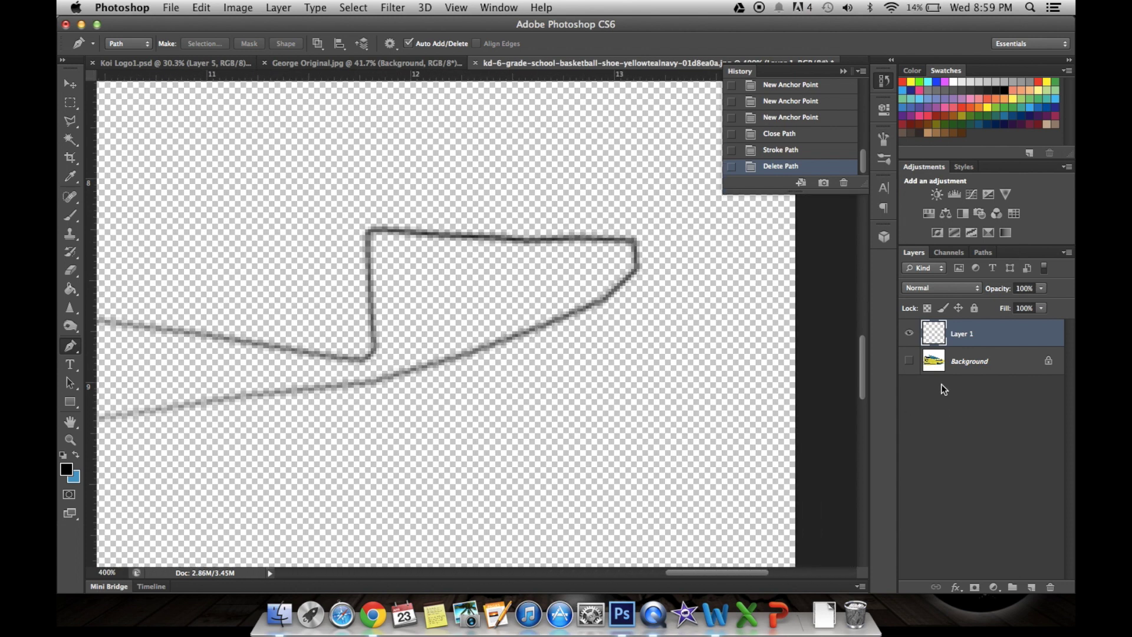
pyautogui.click(908, 361)
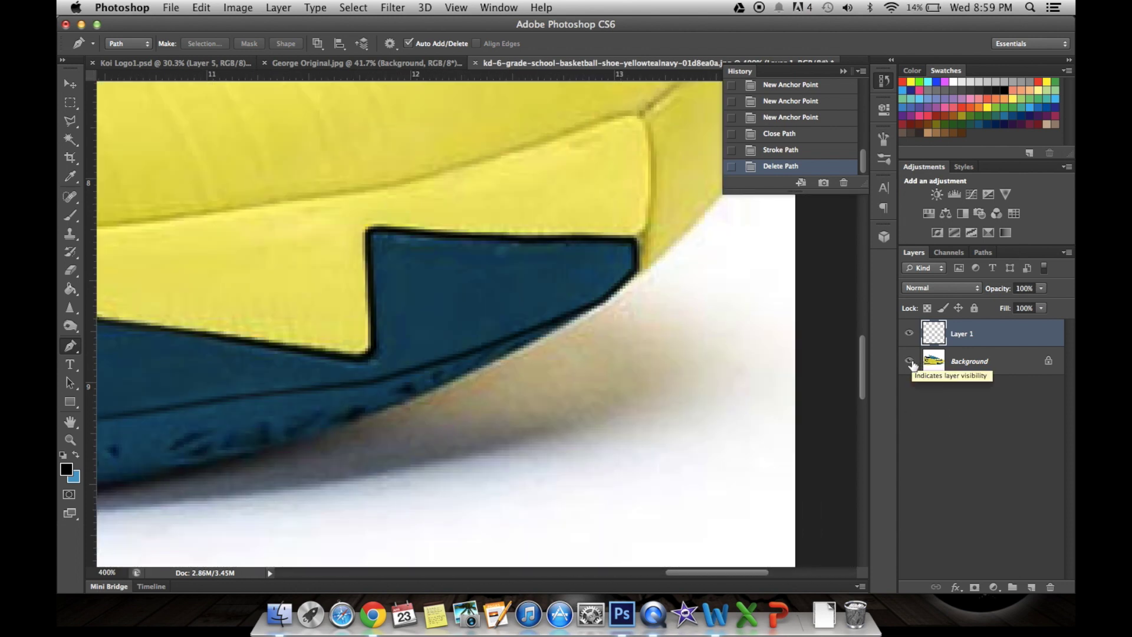
pyautogui.scroll(2, 606, 339)
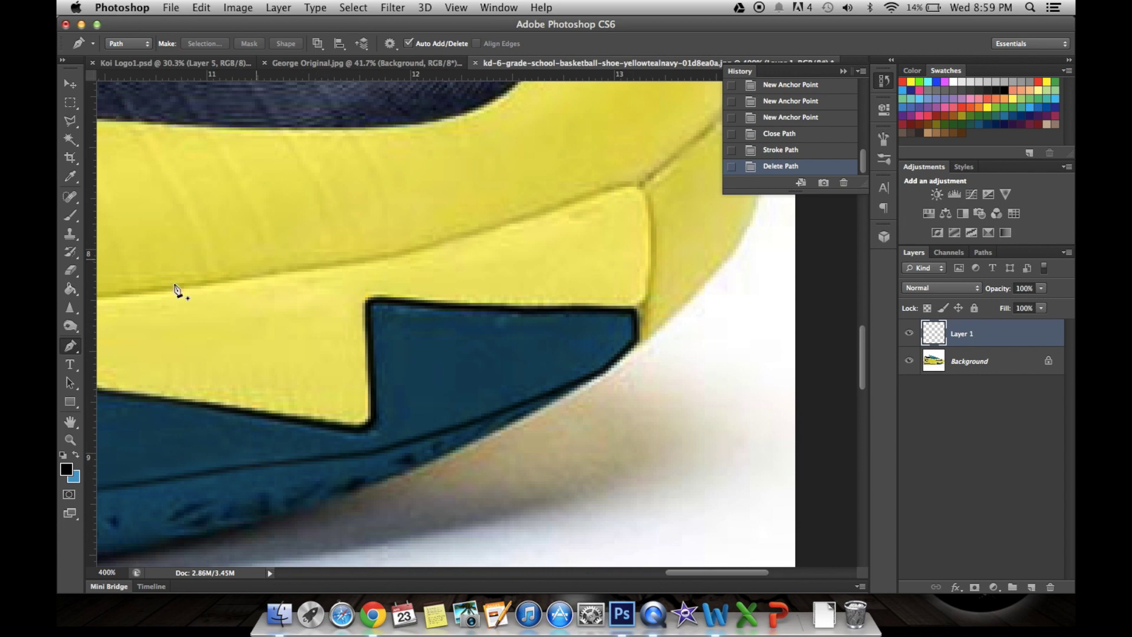
pyautogui.hscroll(-10, 349, 349)
pyautogui.hscroll(-1, 349, 349)
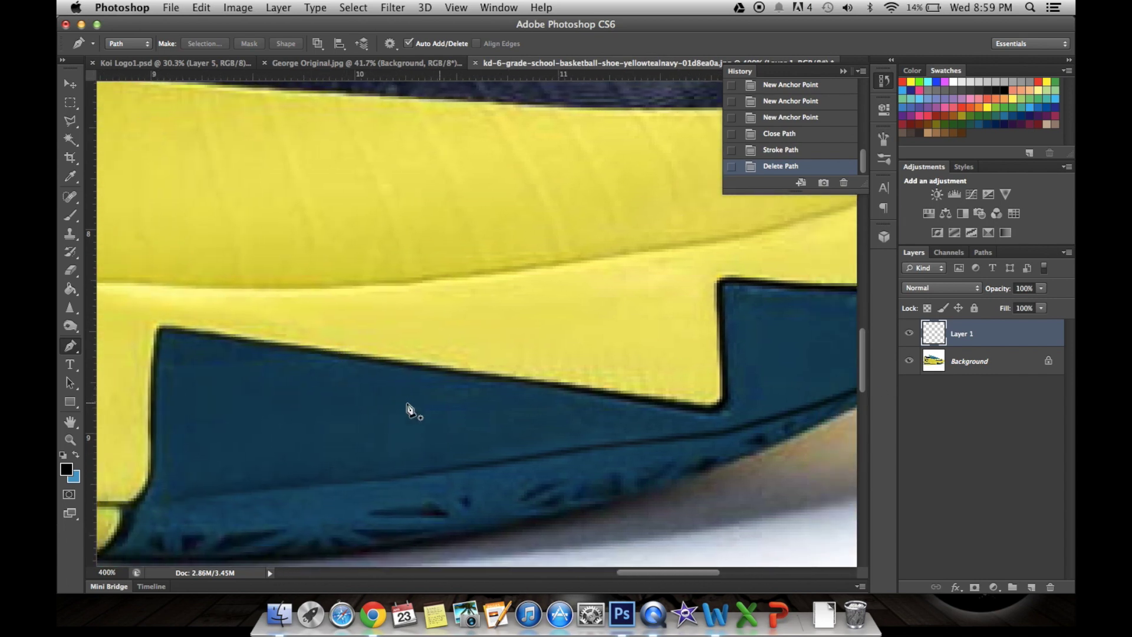
pyautogui.click(908, 360)
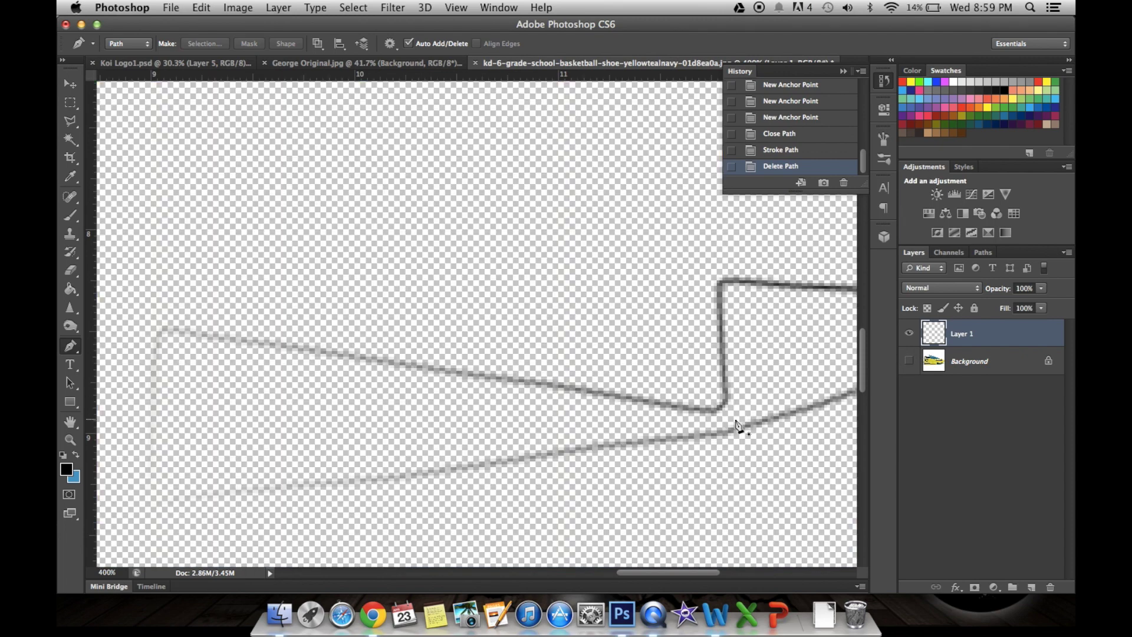
pyautogui.hscroll(6, 741, 425)
pyautogui.scroll(-1, 740, 424)
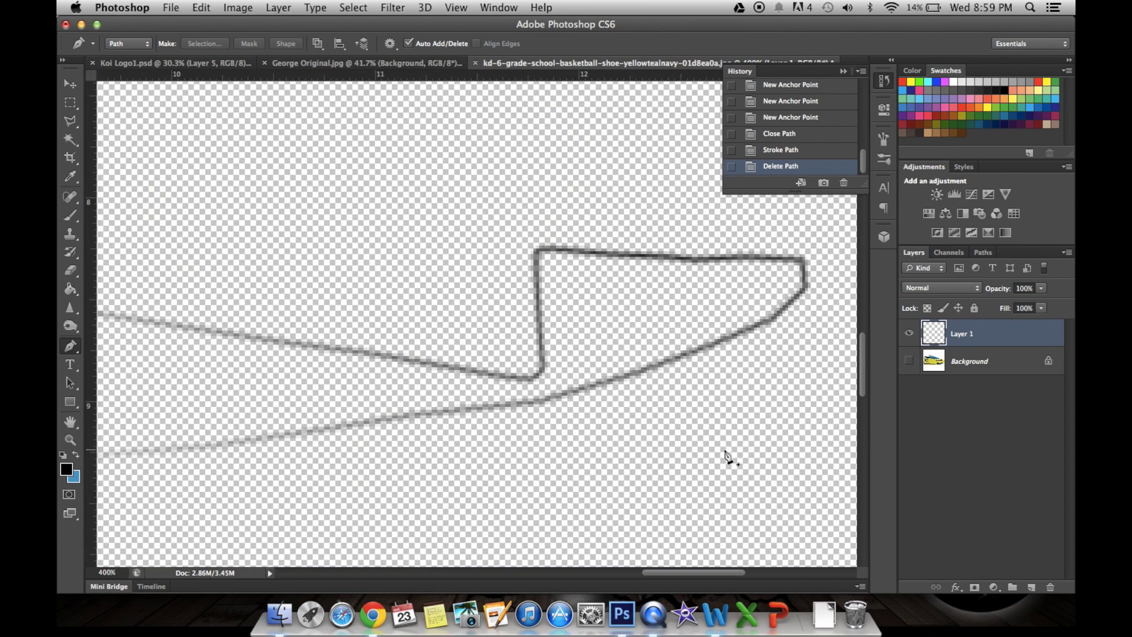
# - Sample the panel's dark navy-teal from the photo as the foreground colour
pyautogui.click(908, 360)
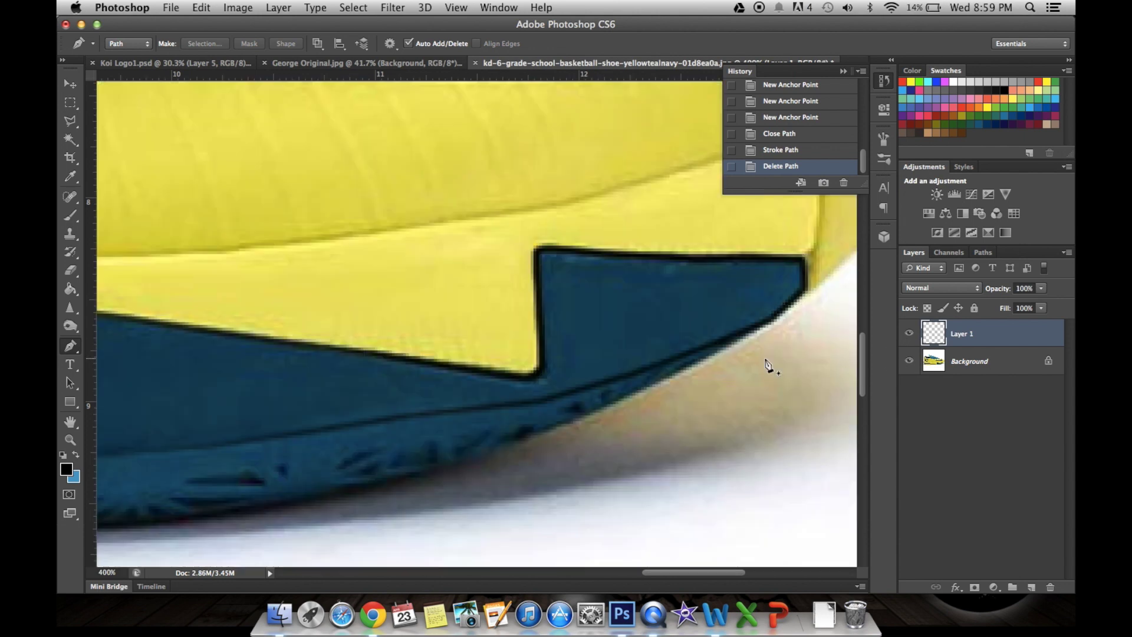
pyautogui.click(76, 457)
pyautogui.click(68, 470)
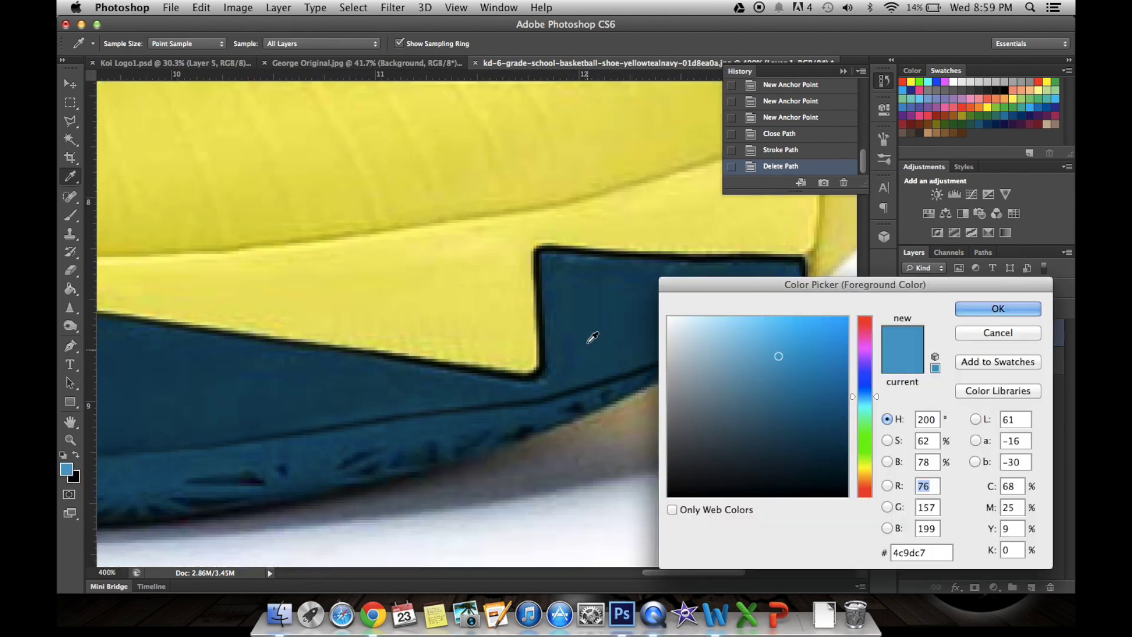
pyautogui.click(589, 323)
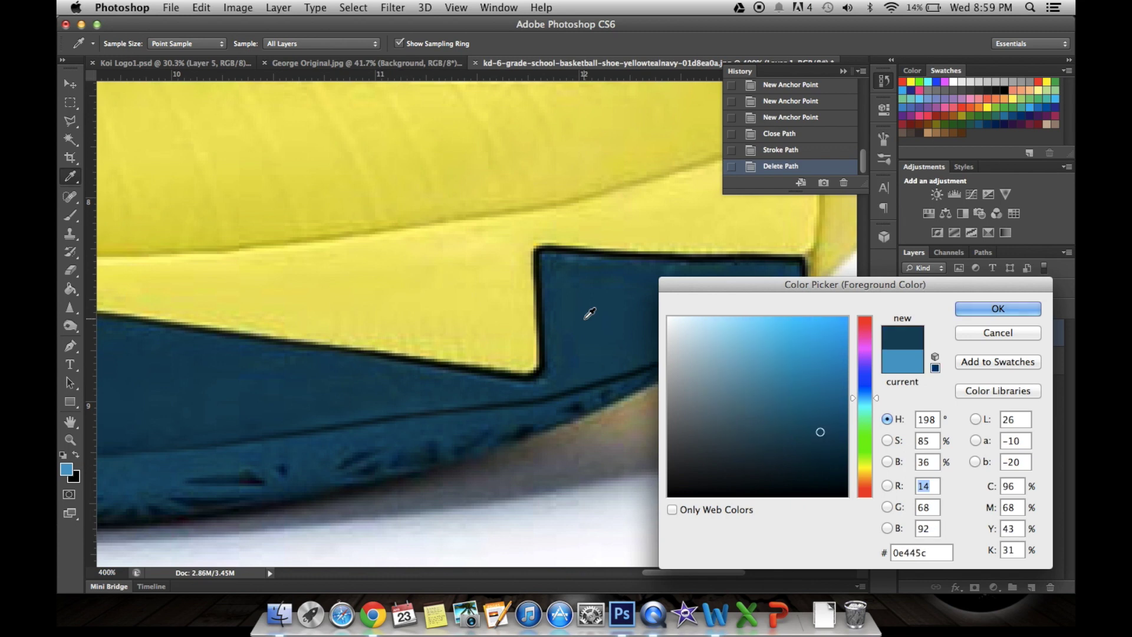
pyautogui.click(998, 308)
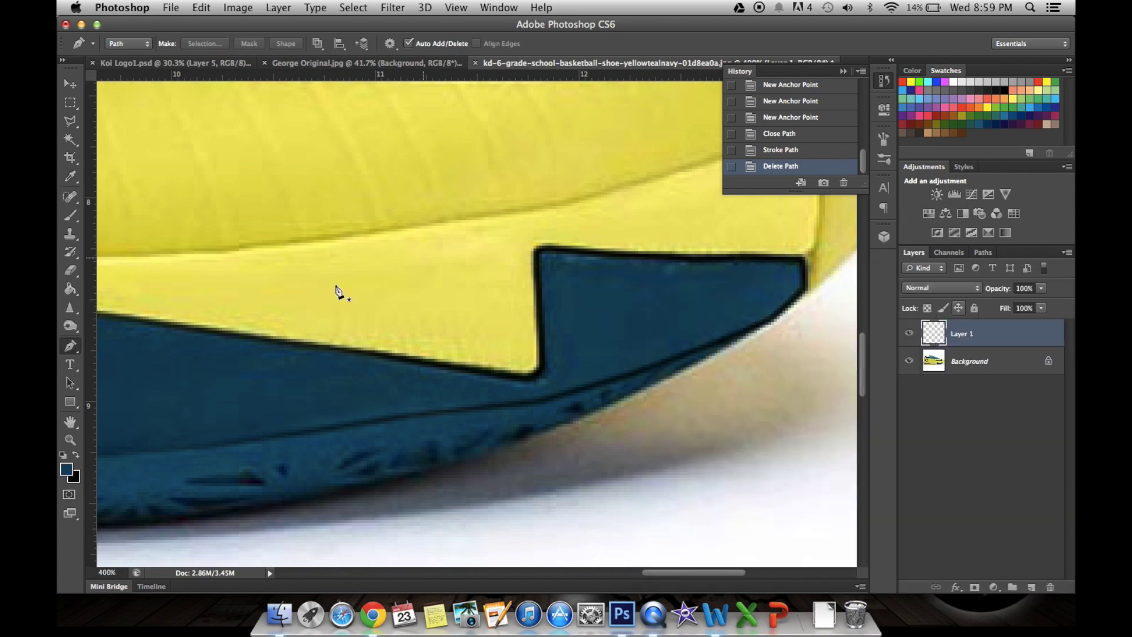
# - Select the Paint Bucket Tool and hide the Background layer
pyautogui.click(71, 288)
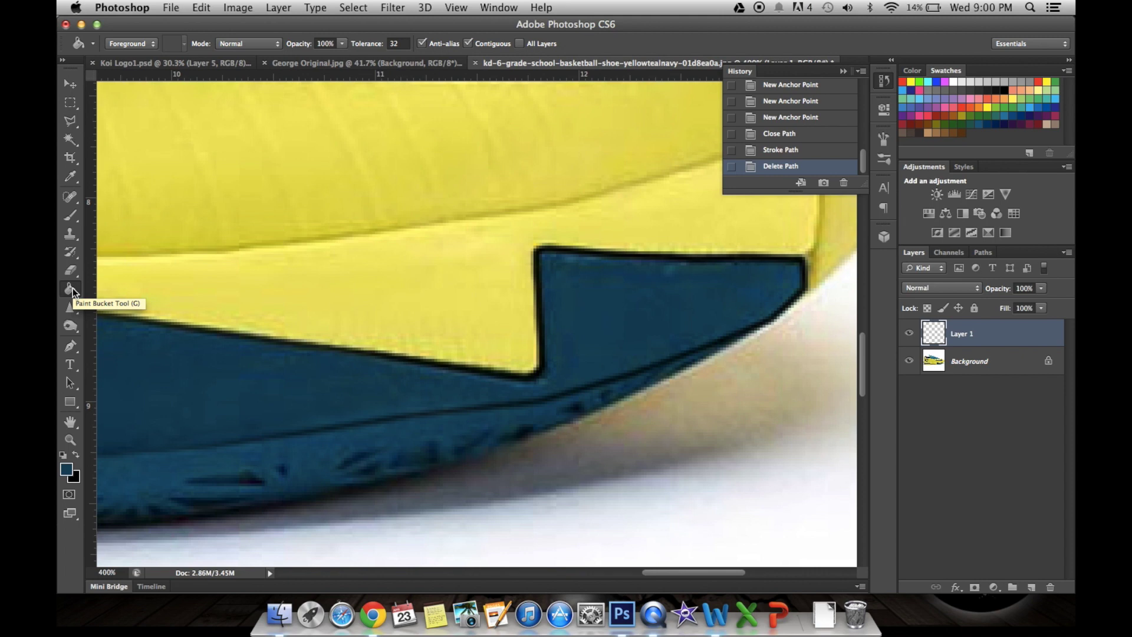
pyautogui.click(73, 288)
pyautogui.click(908, 366)
# - Try navy fills, including on a new layer, then undo them back via History
pyautogui.click(638, 300)
pyautogui.hscroll(-10, 642, 303)
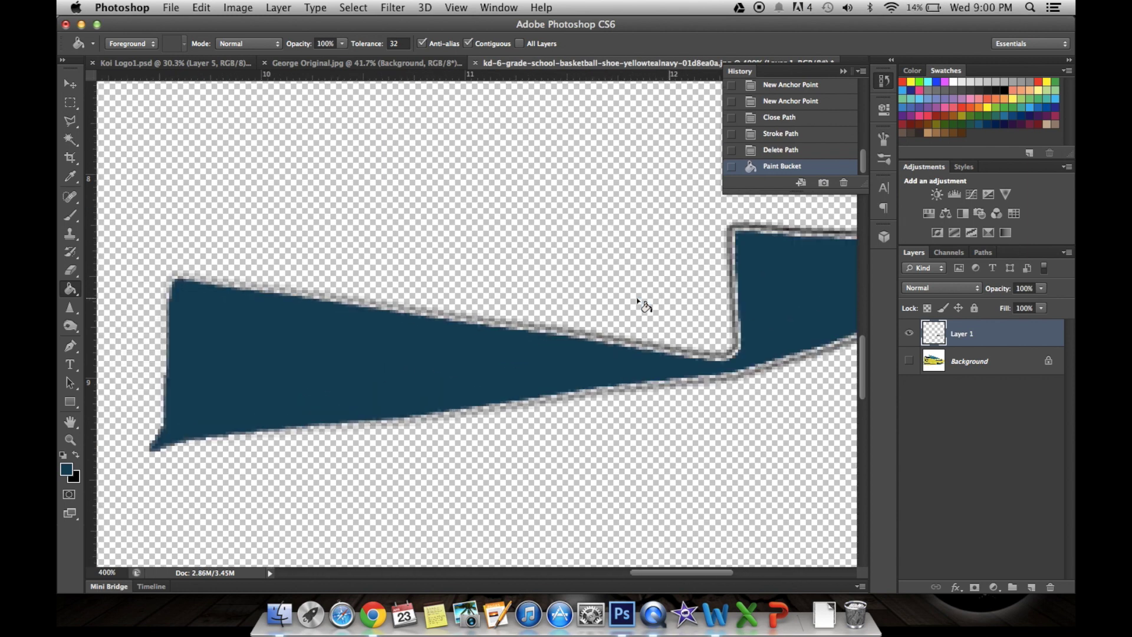
pyautogui.hscroll(8, 642, 303)
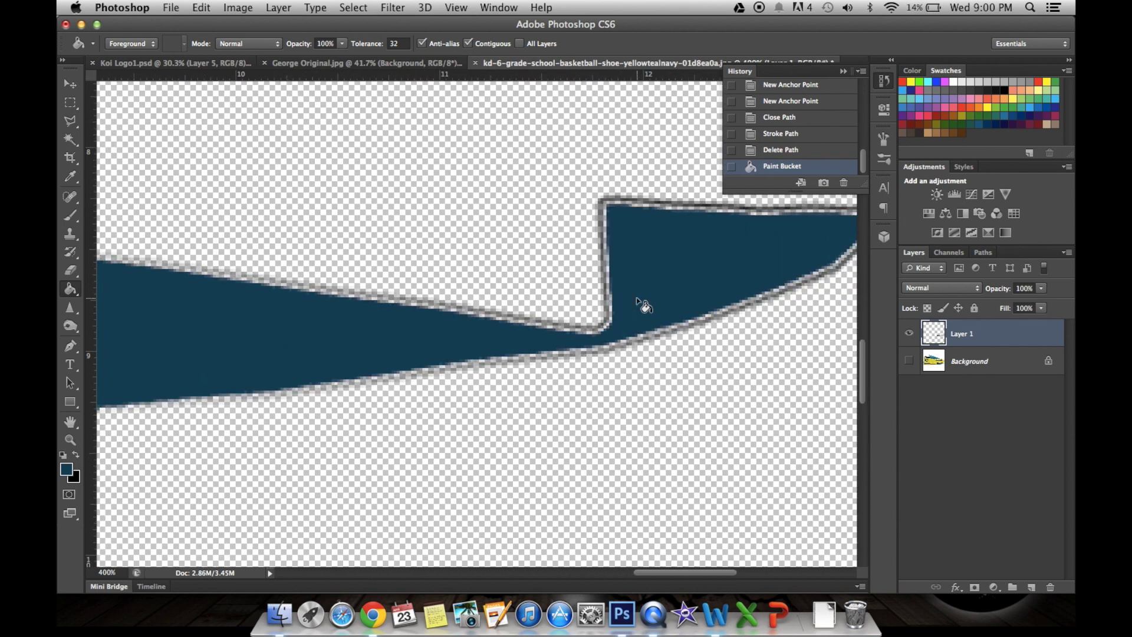
pyautogui.click(780, 151)
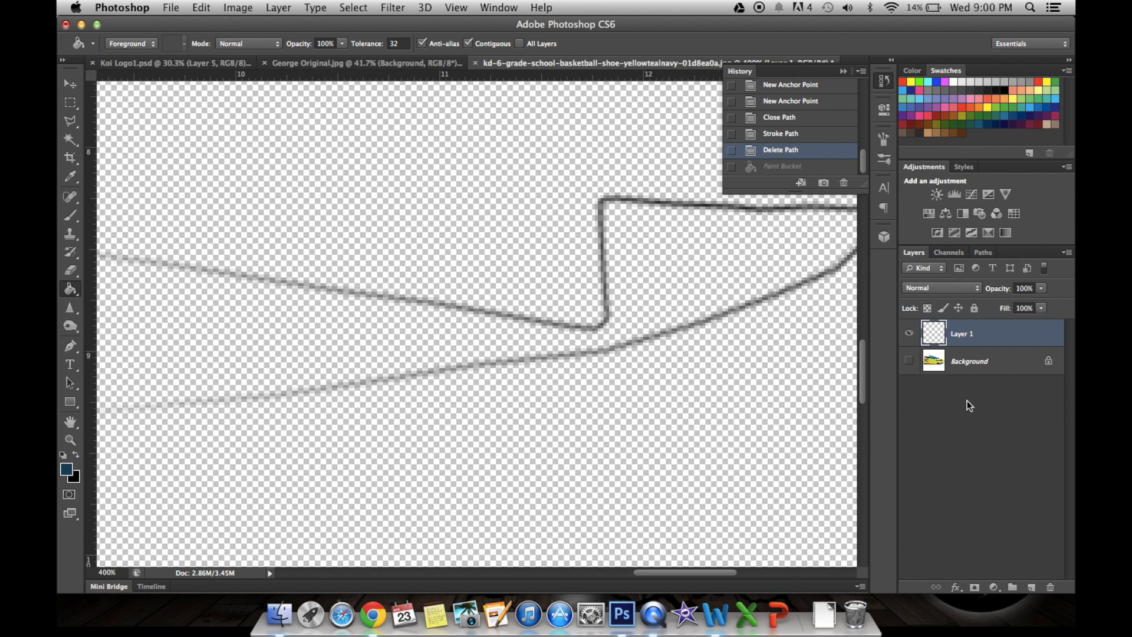
pyautogui.click(1031, 588)
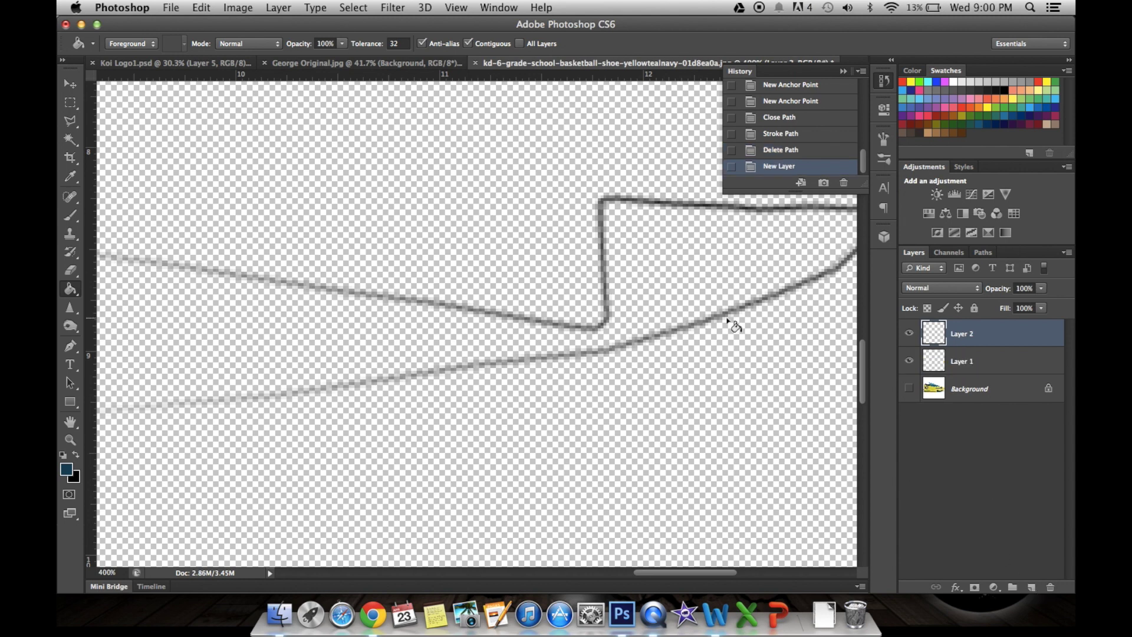
pyautogui.click(700, 293)
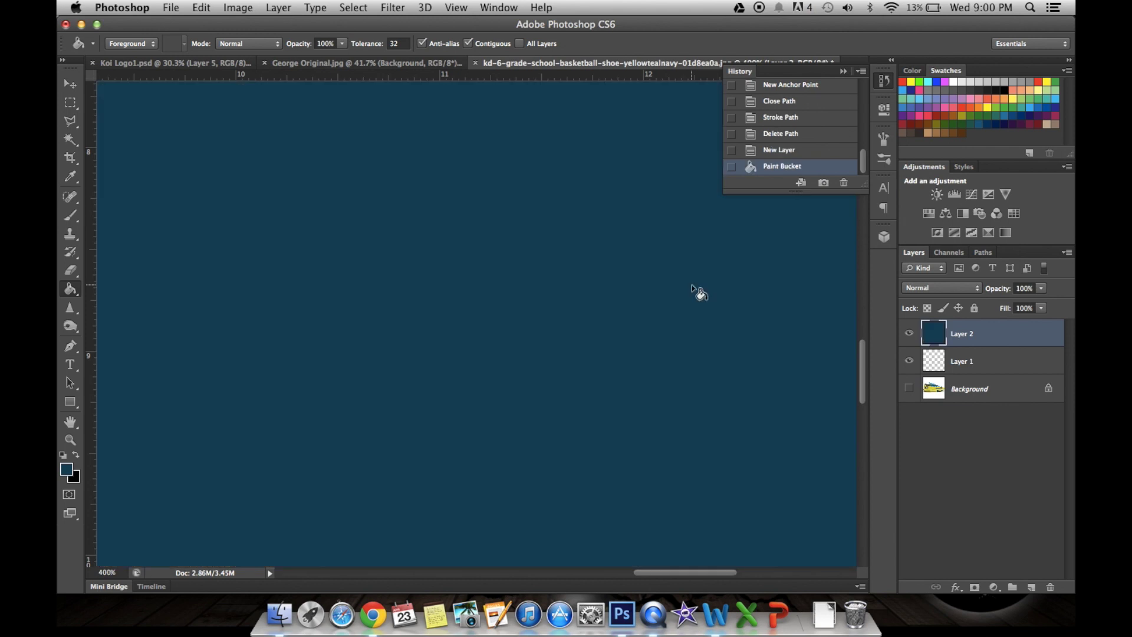
pyautogui.click(697, 293)
pyautogui.click(785, 152)
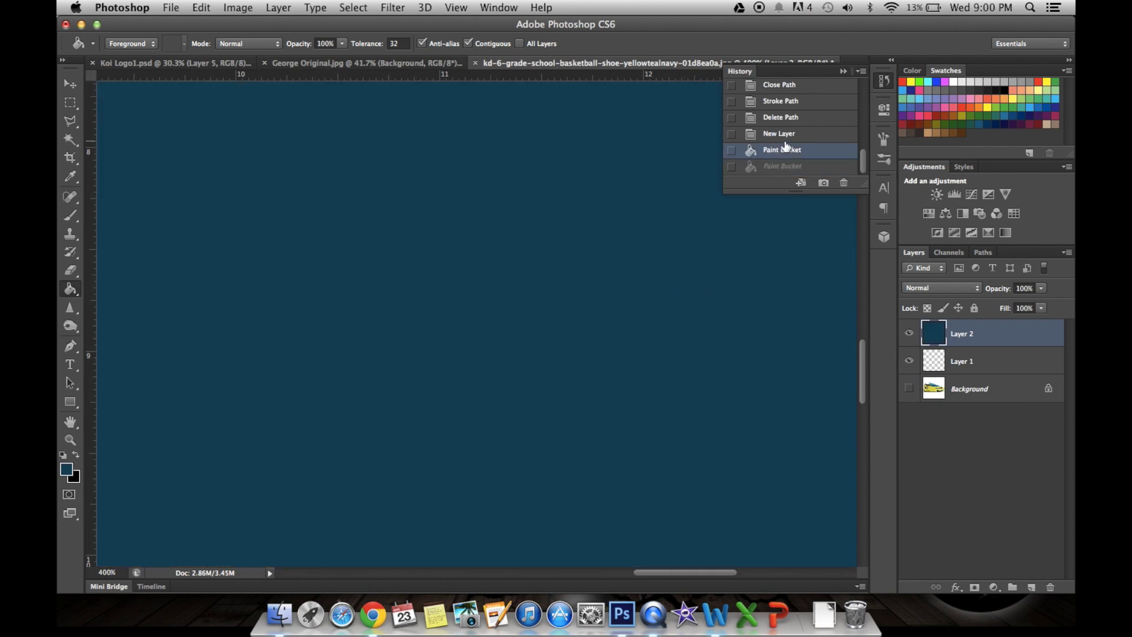
pyautogui.click(780, 133)
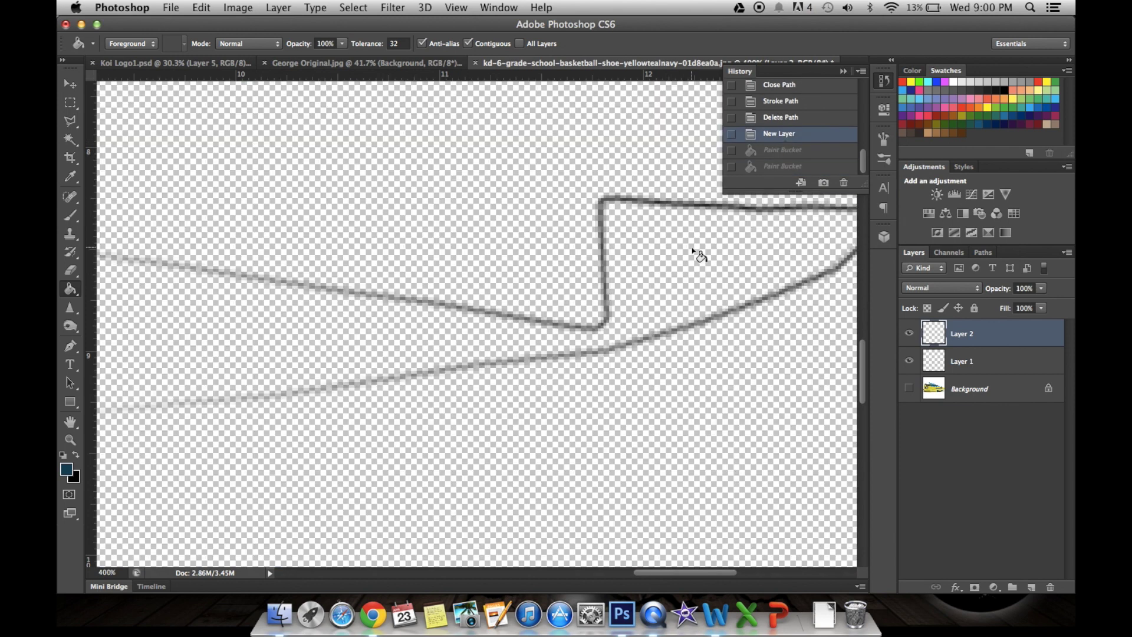
# - Fill the outlined panel on Layer 1 with navy, inspect the edge at 500%, and duplicate the layer
pyautogui.click(974, 364)
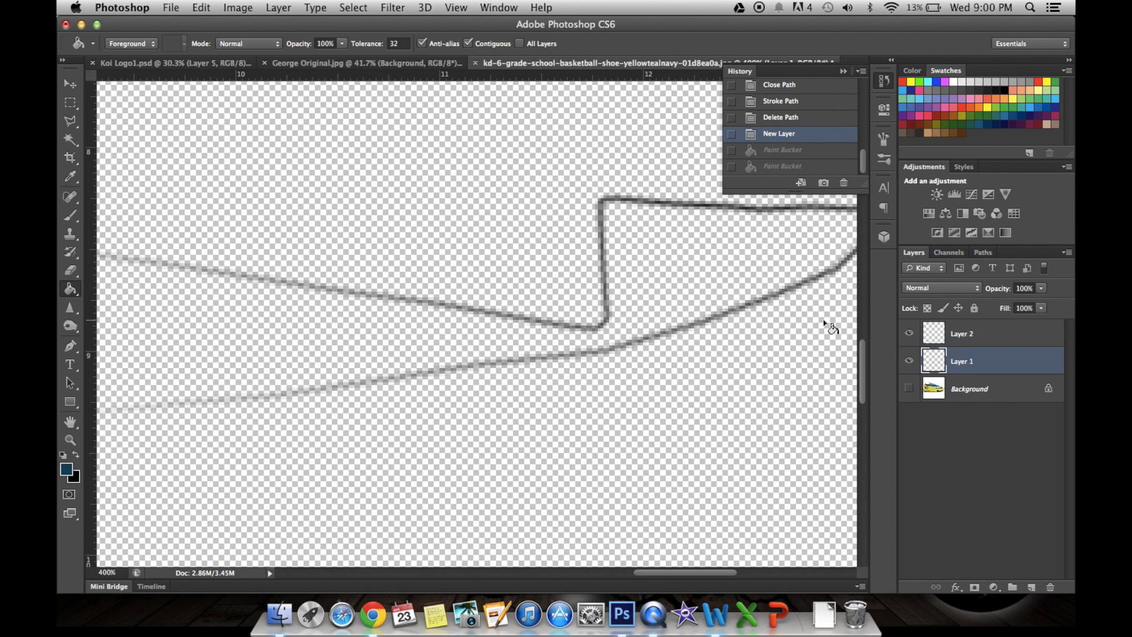
pyautogui.click(702, 269)
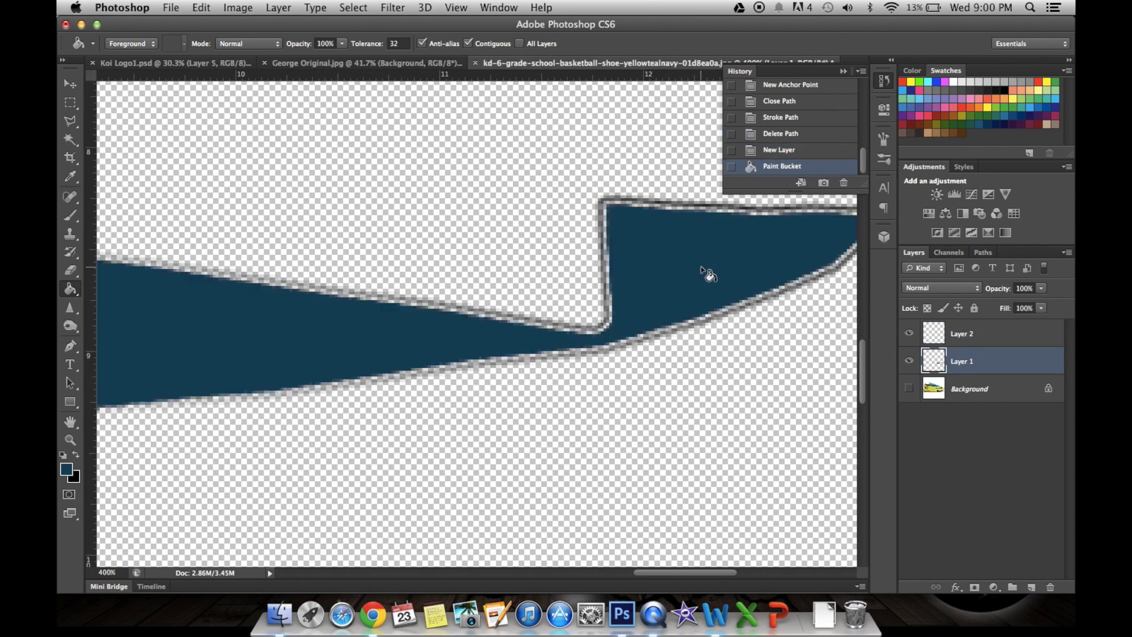
pyautogui.click(70, 440)
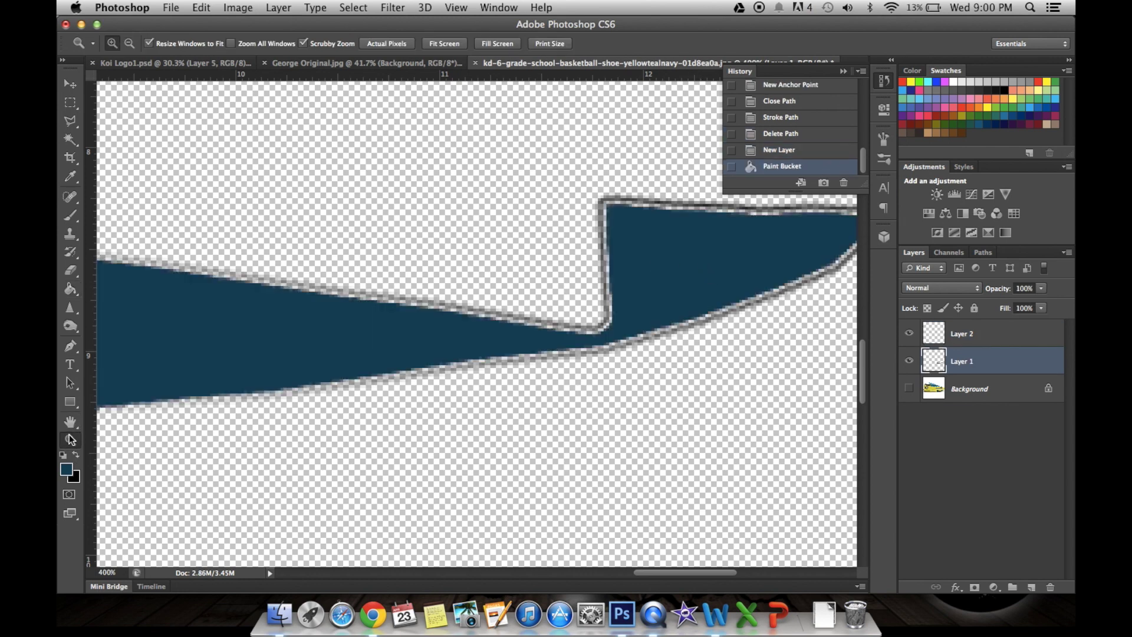
pyautogui.click(234, 279)
pyautogui.click(275, 278)
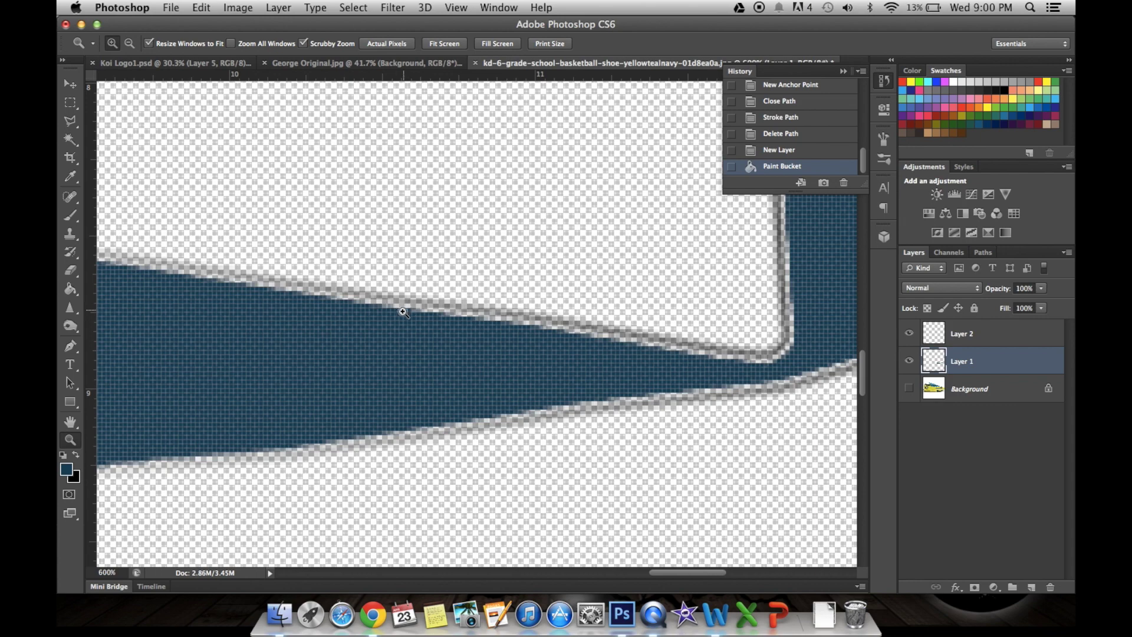
pyautogui.click(133, 41)
pyautogui.click(313, 240)
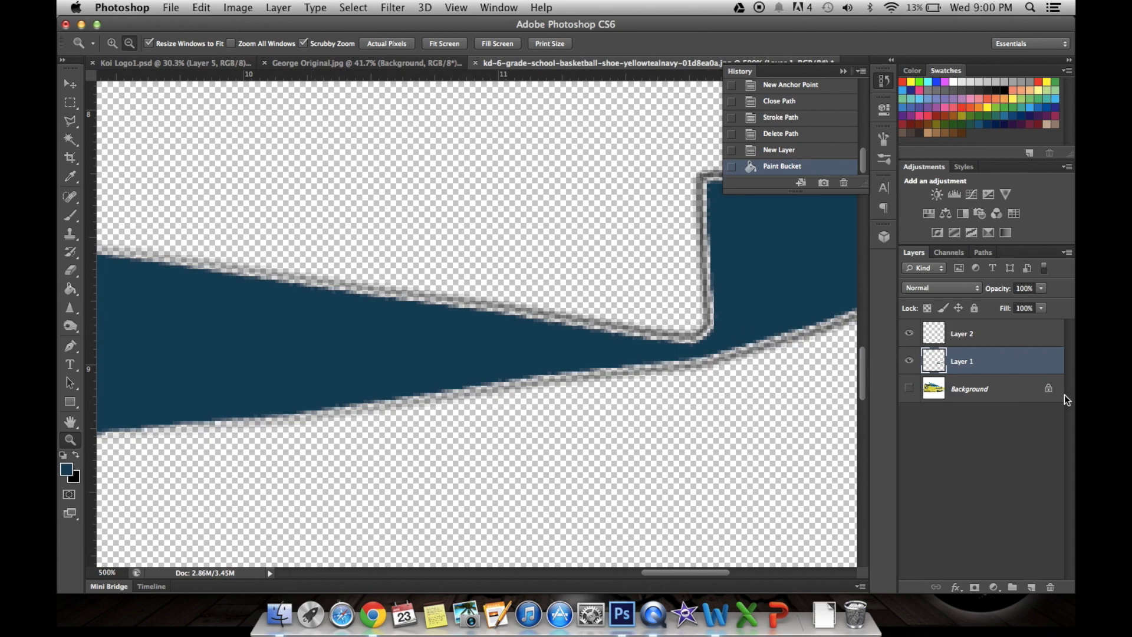
pyautogui.hotkey('ctrl', 'j')
pyautogui.hotkey('ctrl', 'j')
pyautogui.hotkey('ctrl', 'j')
pyautogui.hotkey('ctrl', 'j')
pyautogui.hotkey('ctrl', 'j')
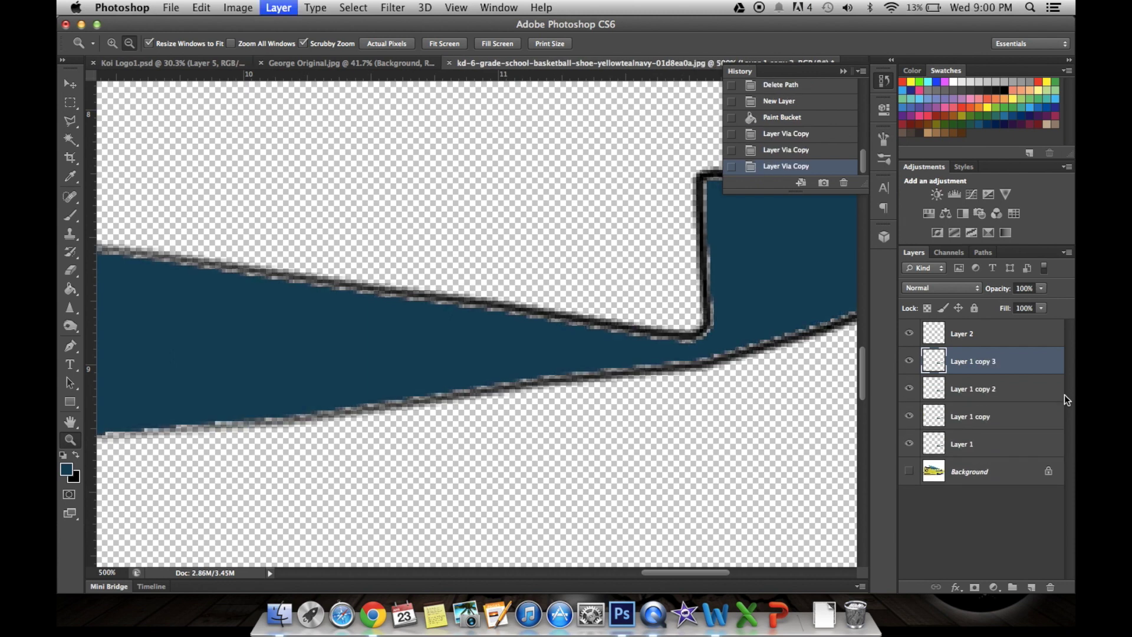
# - Stack copies of Layer 1 up to copy 10, merge them down into Layer 1, and compare
pyautogui.hotkey('ctrl', 'j')
pyautogui.hotkey('ctrl', 'j')
pyautogui.hotkey('ctrl', 'j')
pyautogui.hotkey('ctrl', 'j')
pyautogui.hotkey('ctrl', 'j')
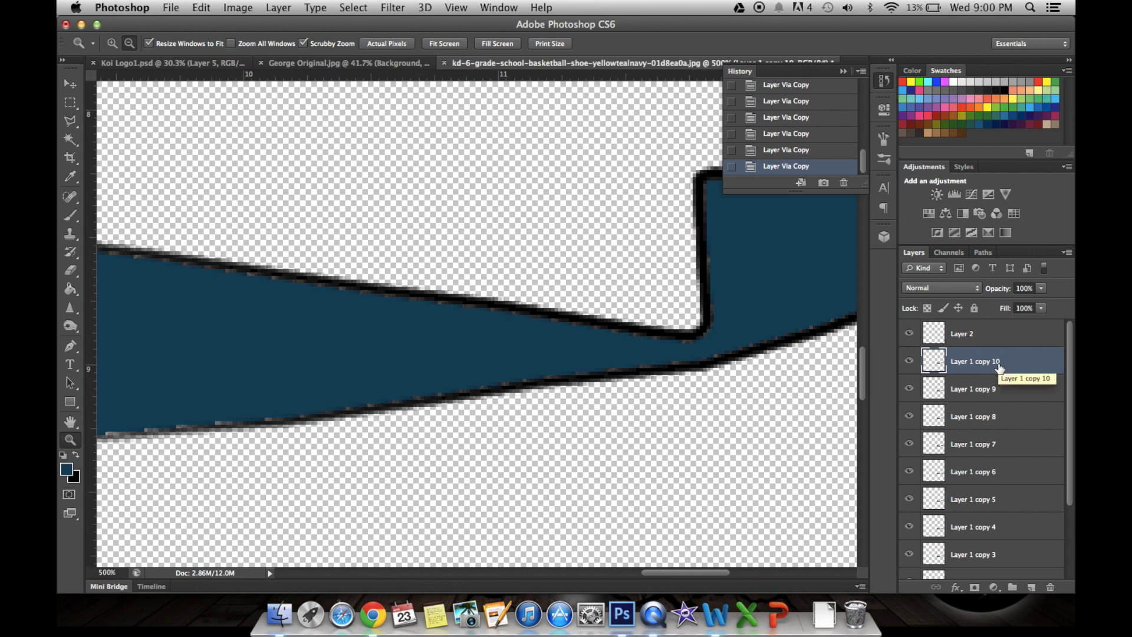
pyautogui.scroll(-3, 1014, 376)
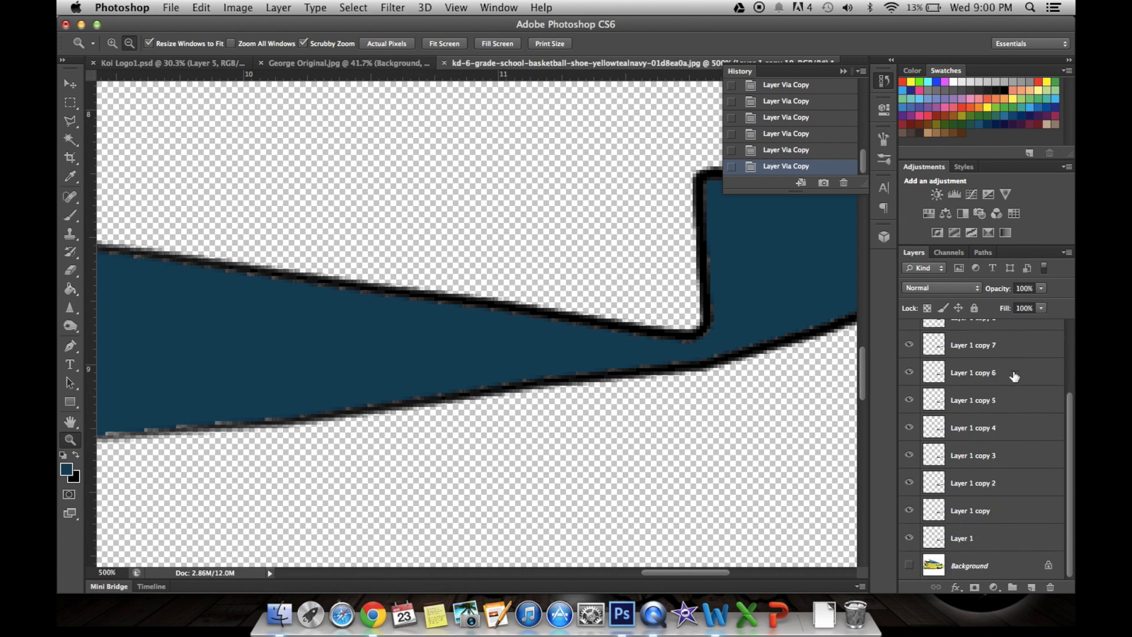
pyautogui.scroll(3, 1014, 376)
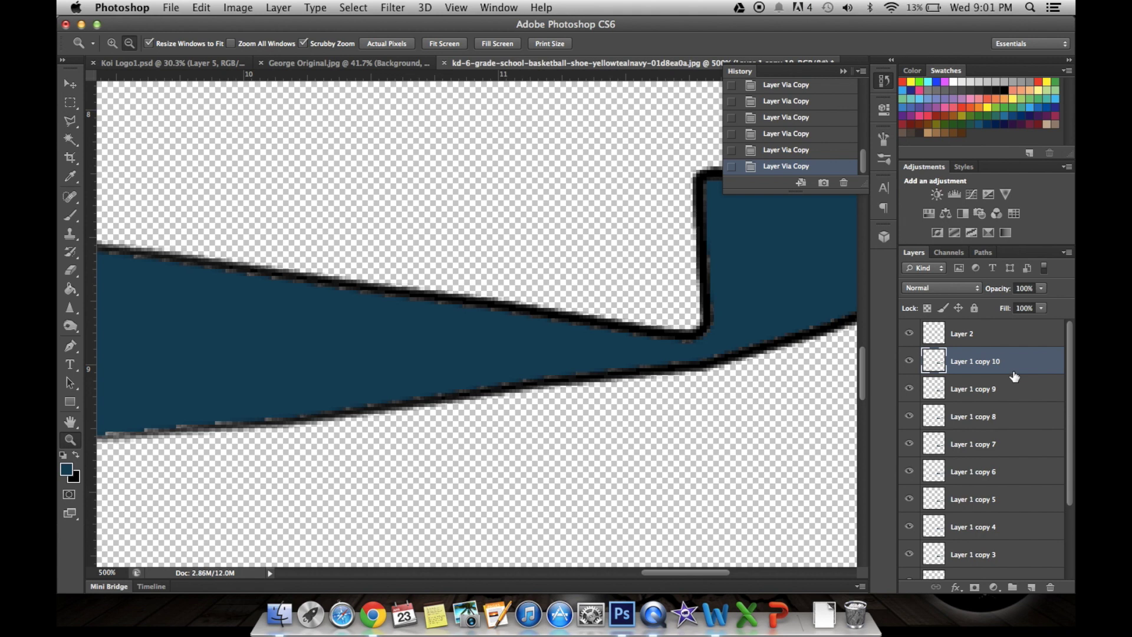
pyautogui.press('super+e')
pyautogui.press('super+e')
pyautogui.press('super+e')
pyautogui.press('super+e')
pyautogui.press('super+e')
pyautogui.press('super+e')
pyautogui.press('super+e')
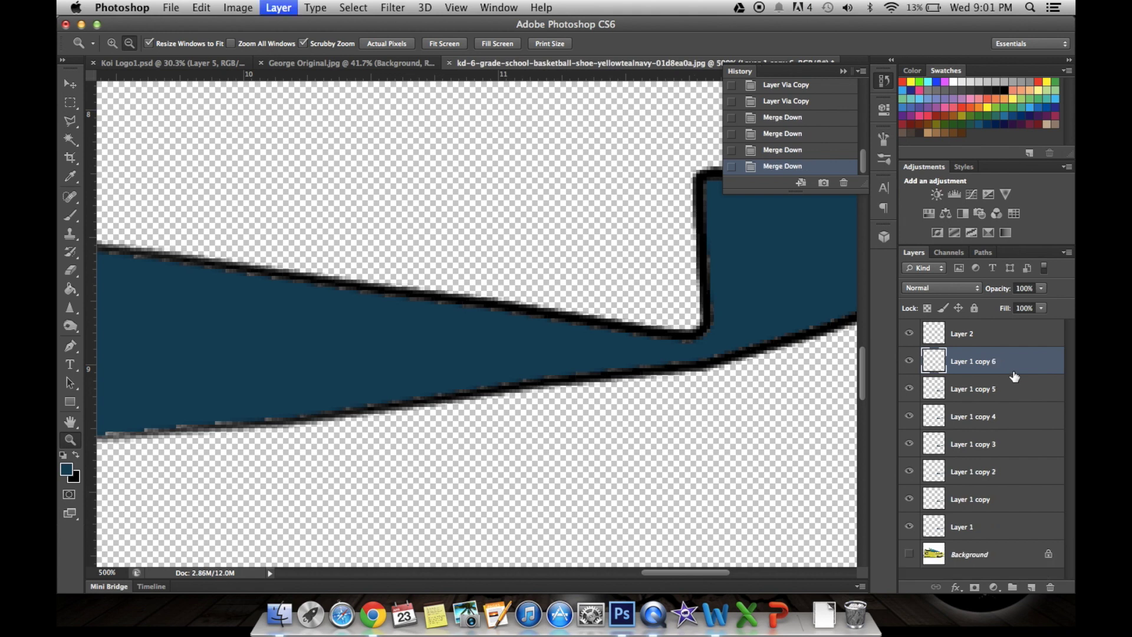
pyautogui.press('super+e')
pyautogui.press('super+e')
pyautogui.press('super+e')
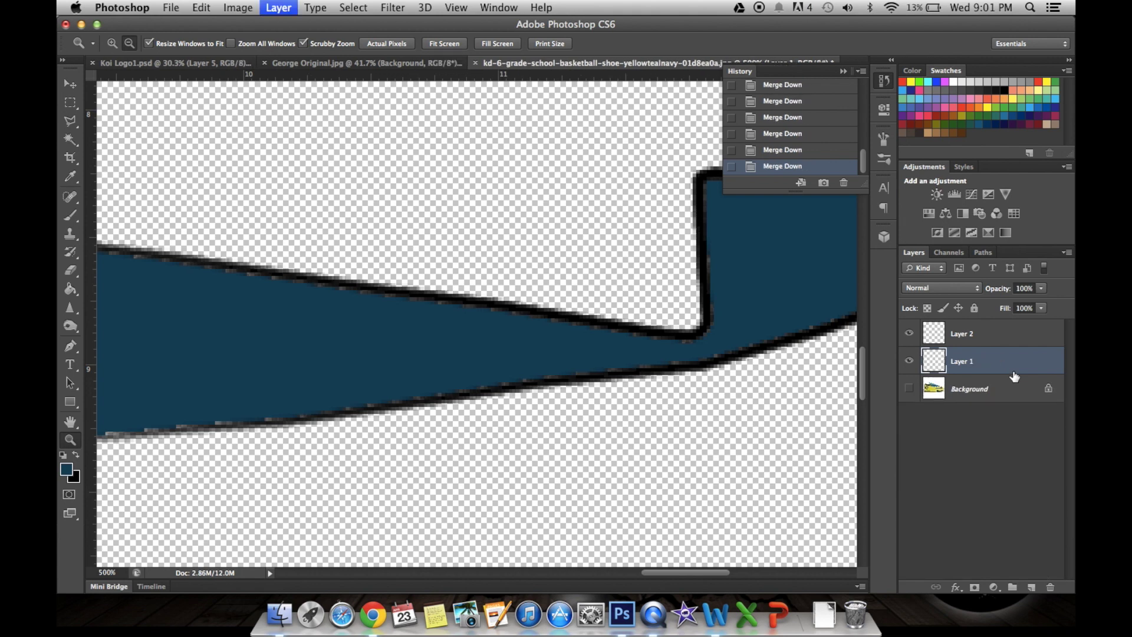
pyautogui.click(908, 360)
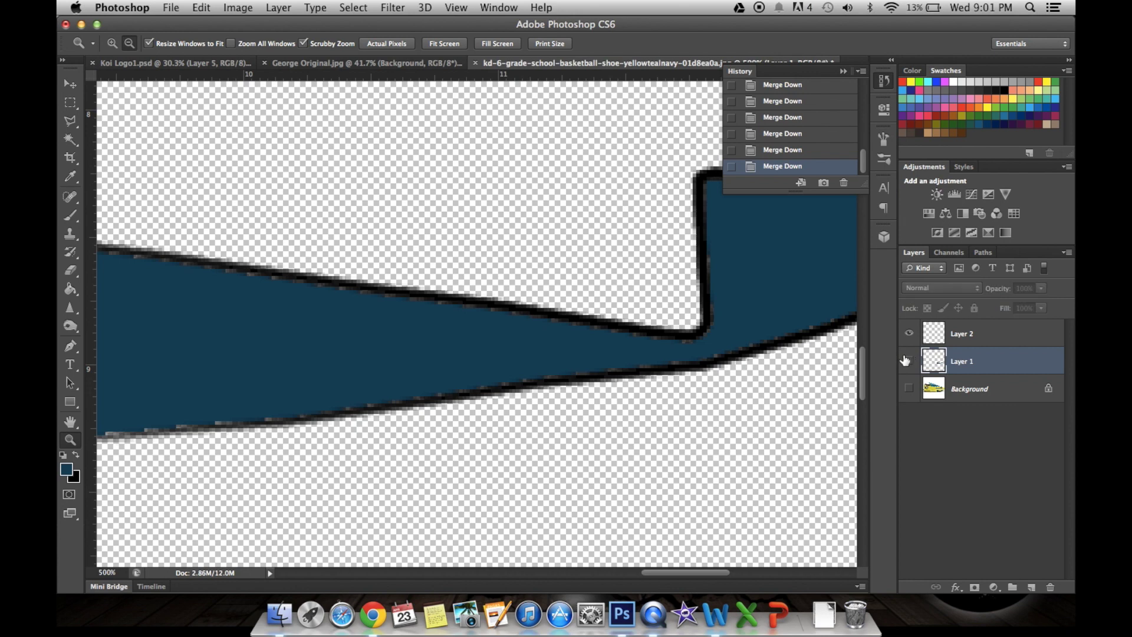
pyautogui.click(909, 360)
# - Duplicate Layer 1 and merge the copy back down to thicken the black panel outline
pyautogui.scroll(4, 758, 285)
pyautogui.hscroll(5, 758, 285)
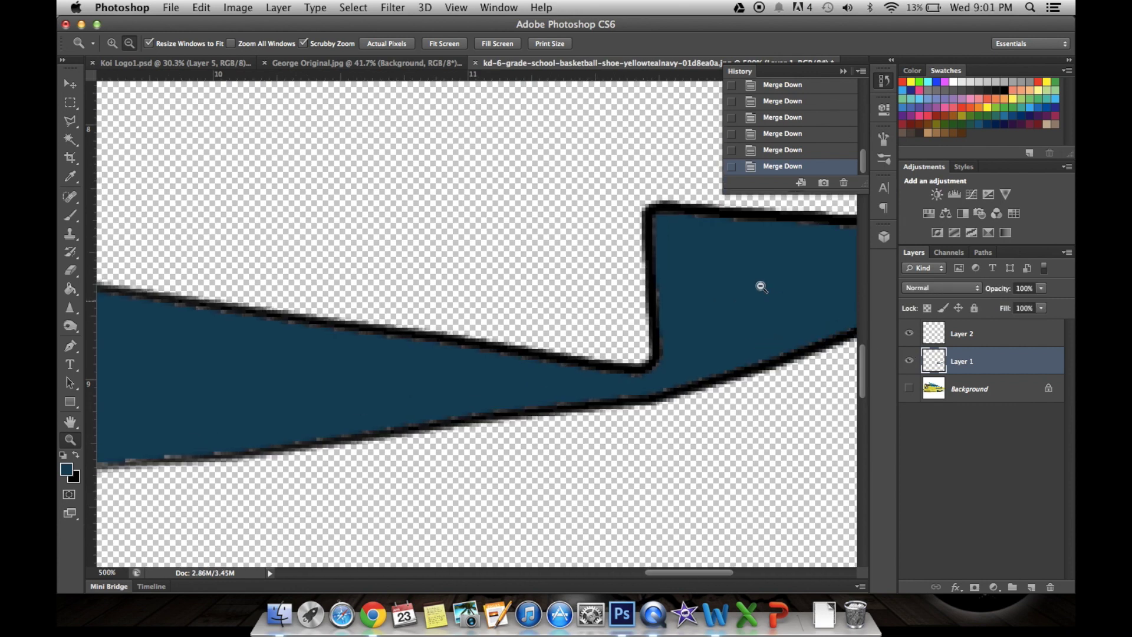
pyautogui.hscroll(2, 761, 286)
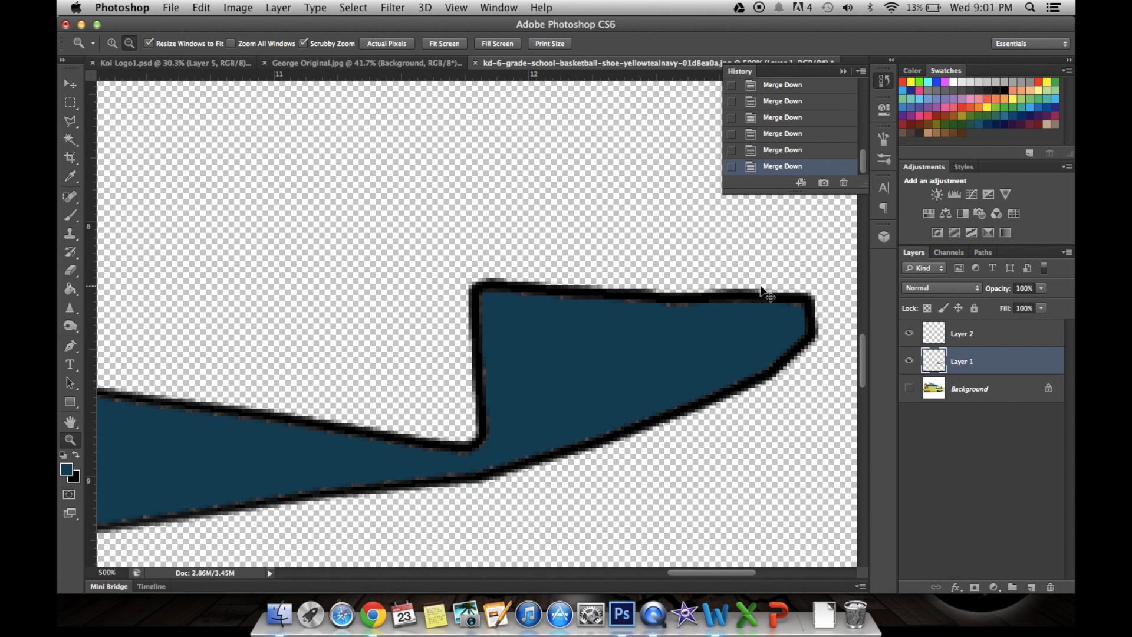
pyautogui.press('super+j')
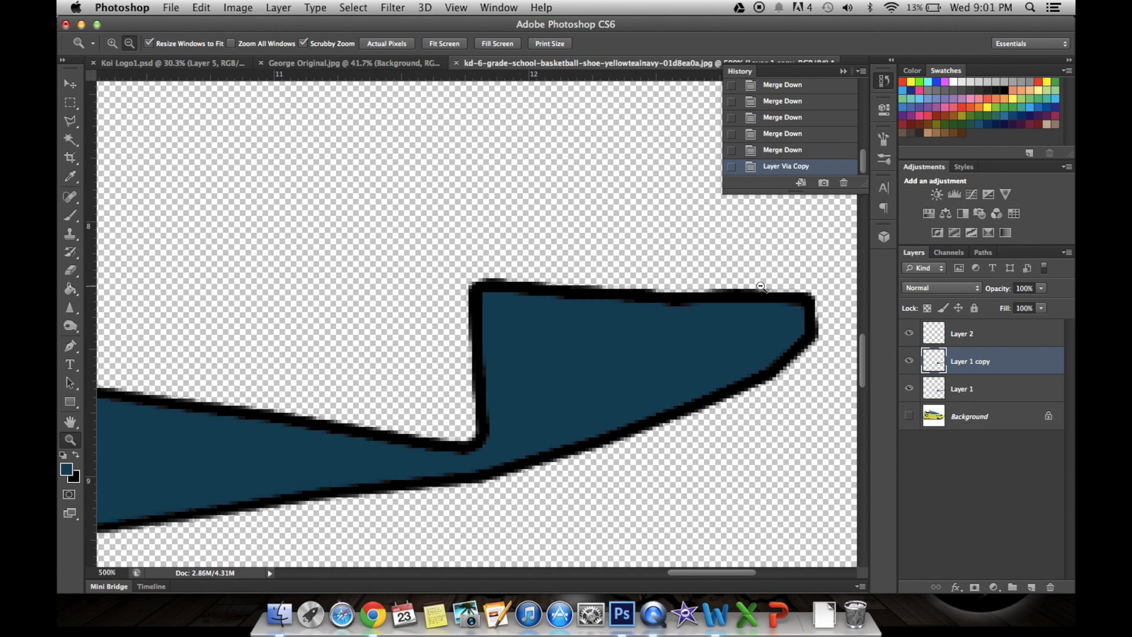
pyautogui.press('super+e')
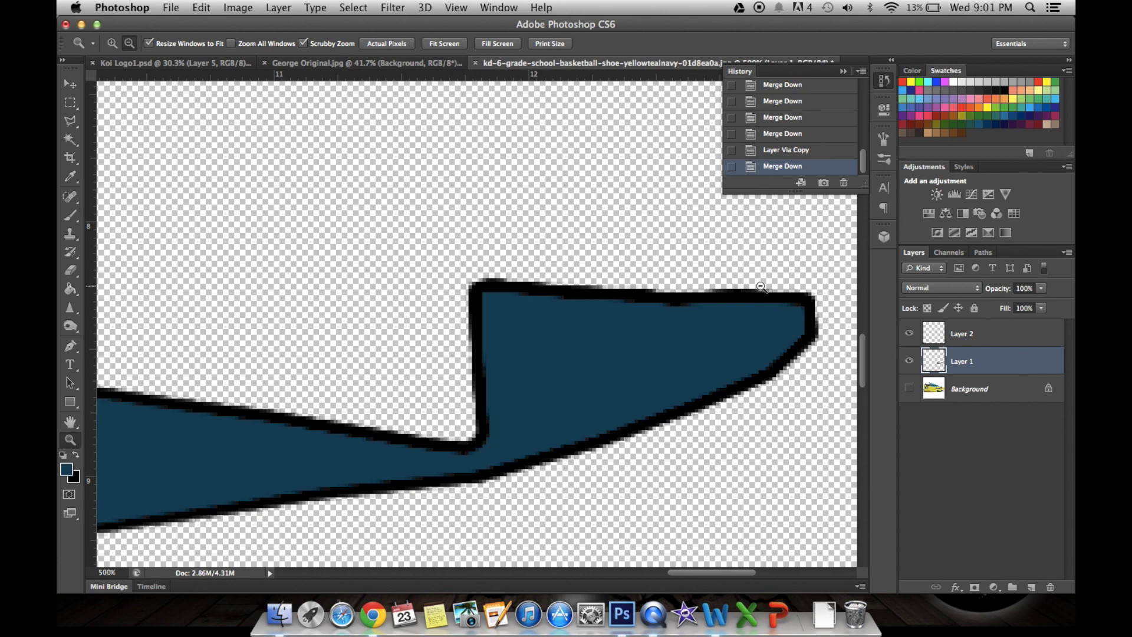